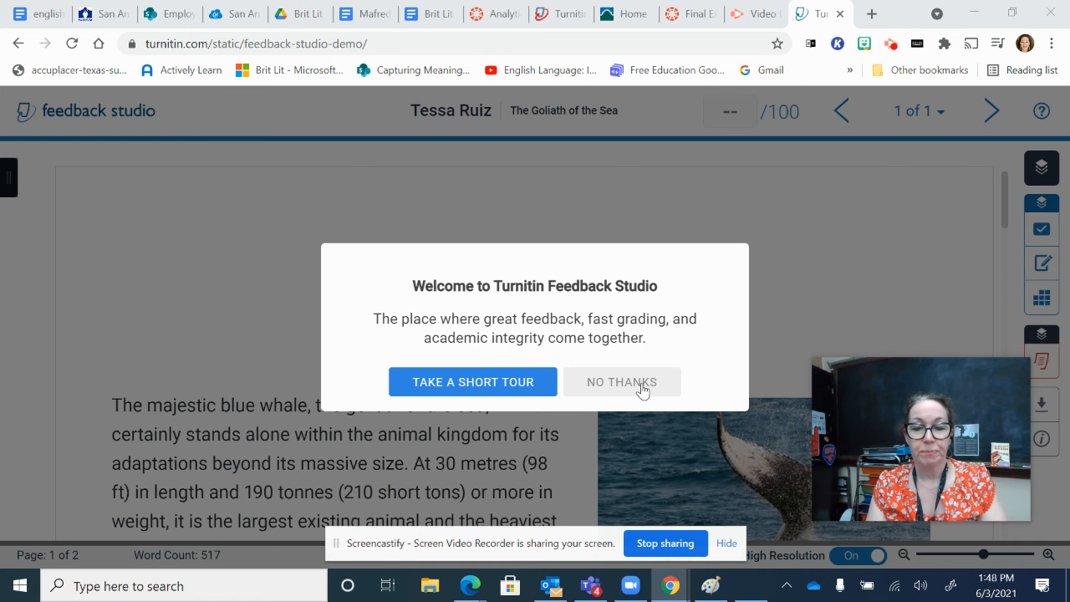
# Step: Decline the welcome tour and check the list of submitted papers
pyautogui.click(641, 385)
pyautogui.moveTo(872, 382); pyautogui.dragTo(45, 57)
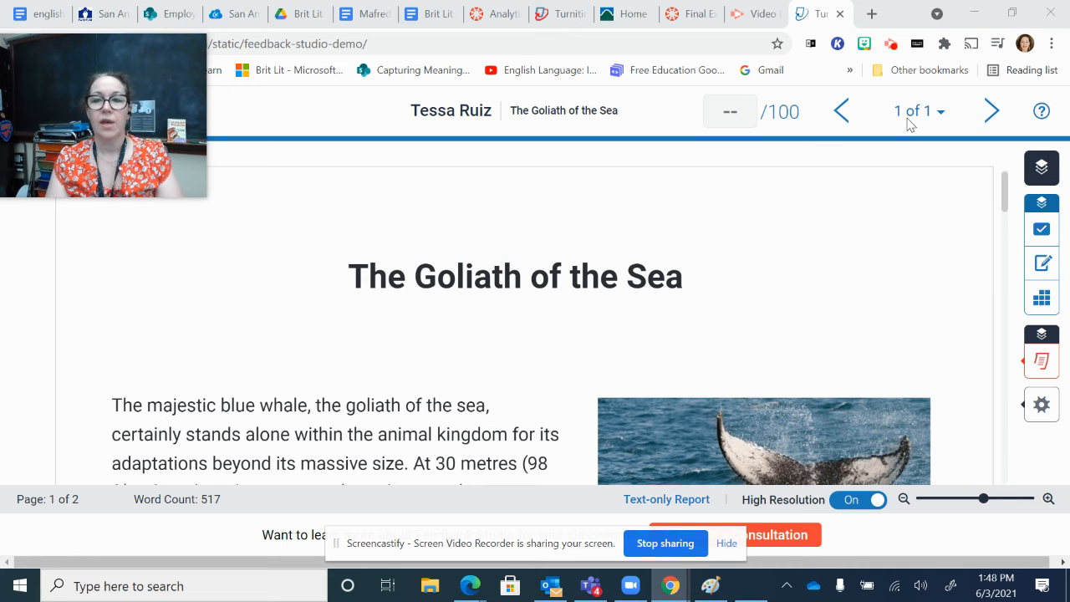
pyautogui.click(941, 115)
pyautogui.click(942, 116)
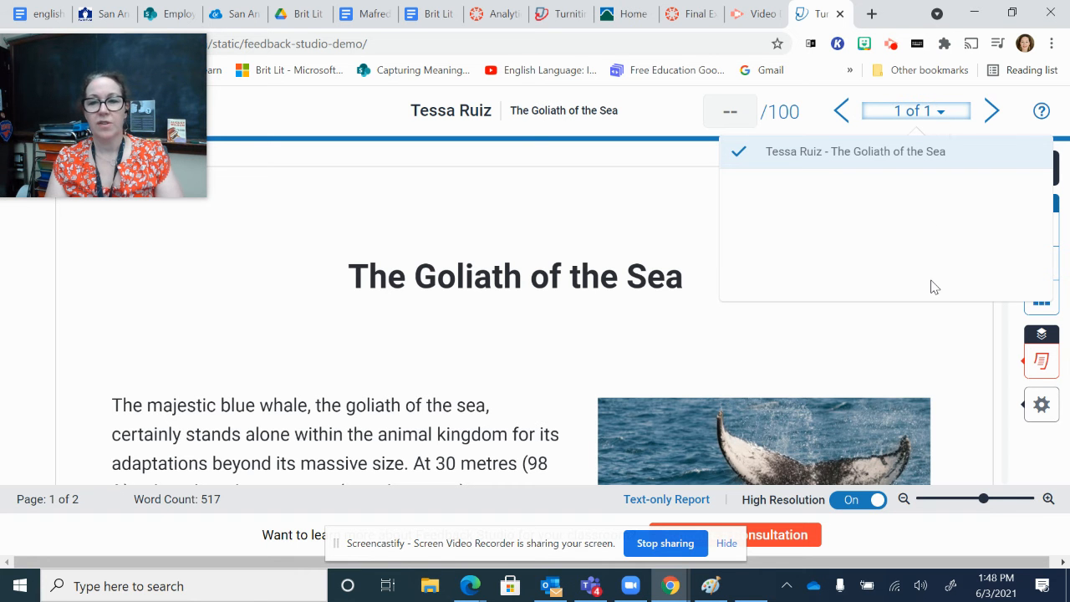
pyautogui.click(606, 197)
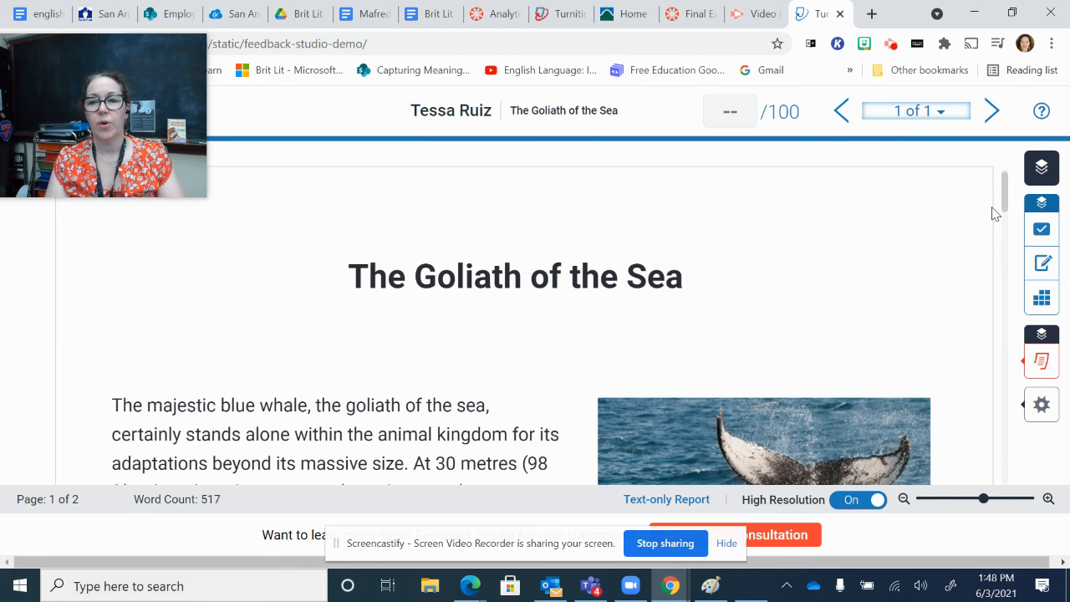
# Step: Open the active layers and toggle the Similarity layer on and off to compare the paper with and without its highlights
pyautogui.click(1038, 170)
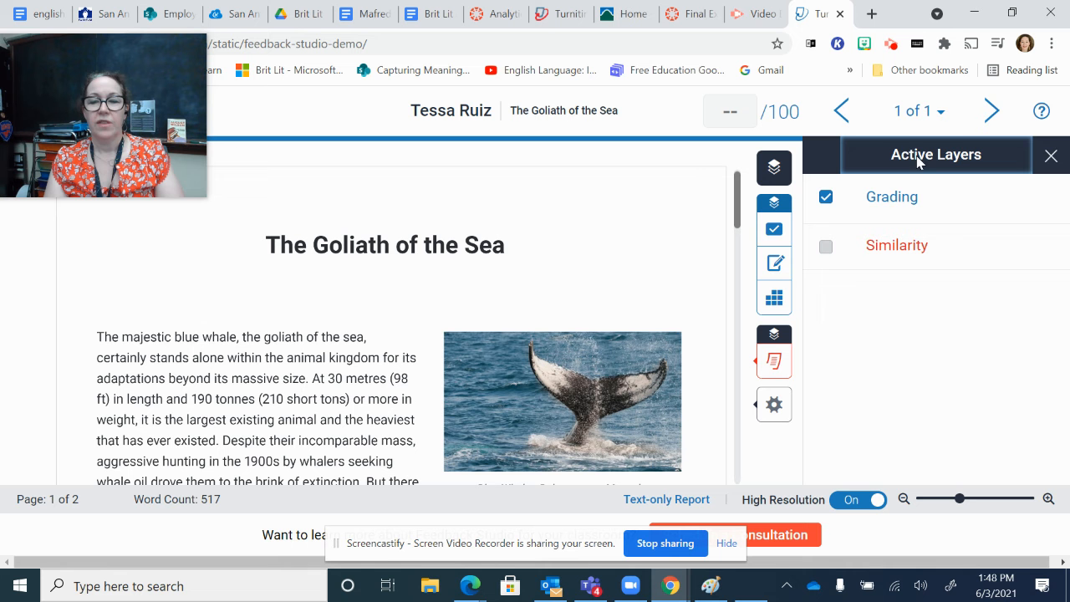
pyautogui.click(824, 248)
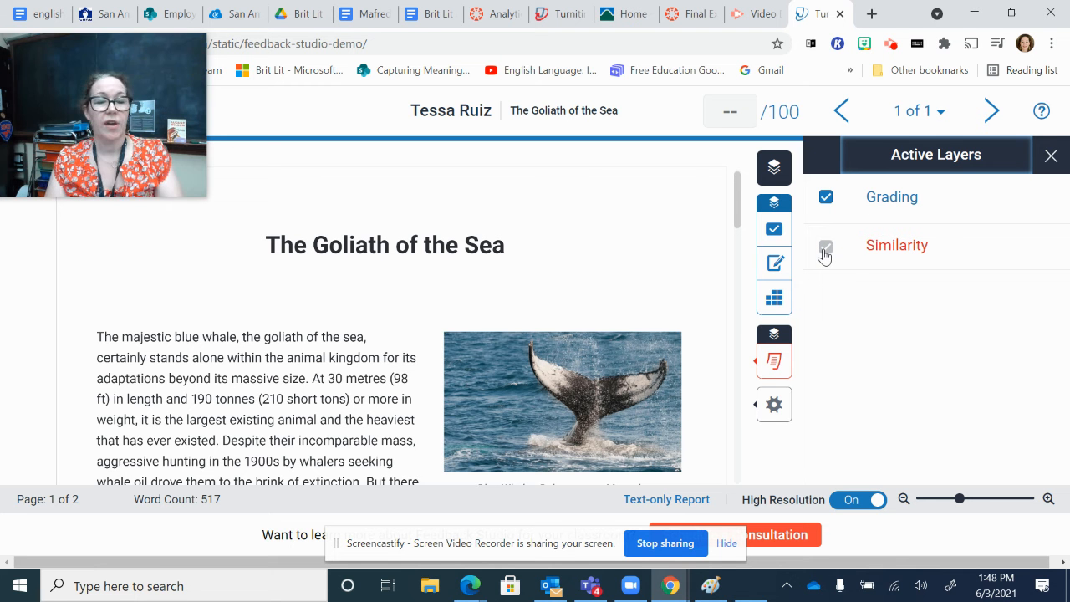
pyautogui.click(825, 247)
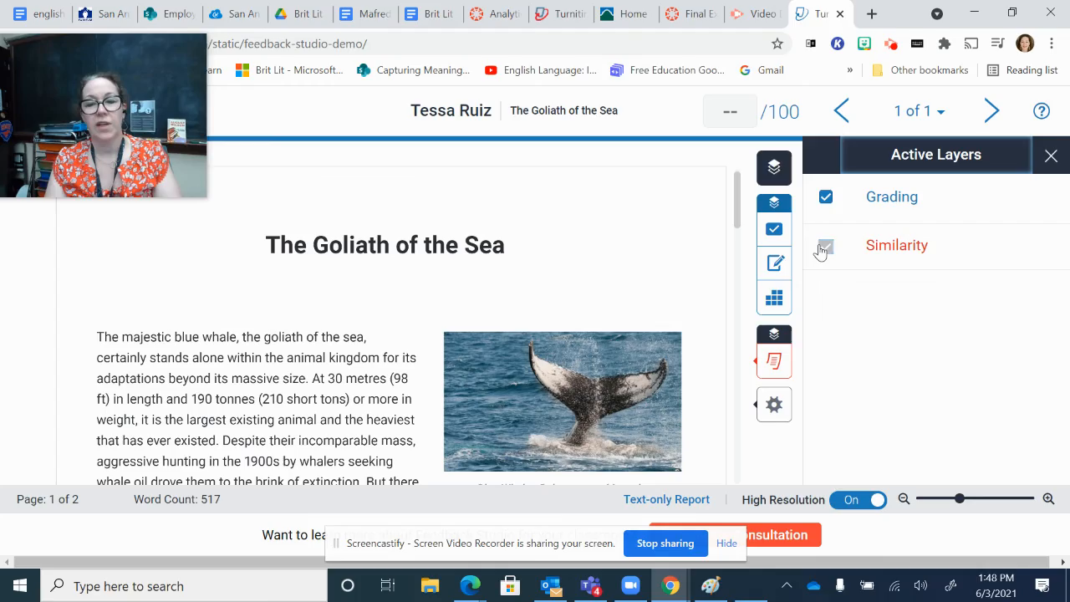
pyautogui.moveTo(737, 222); pyautogui.dragTo(749, 200)
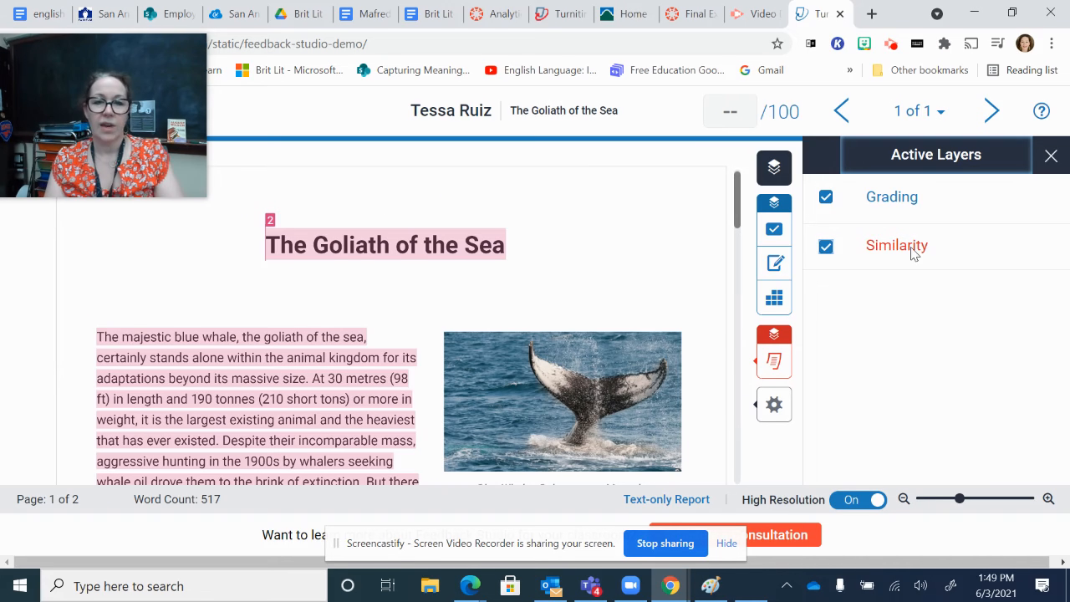
pyautogui.click(825, 249)
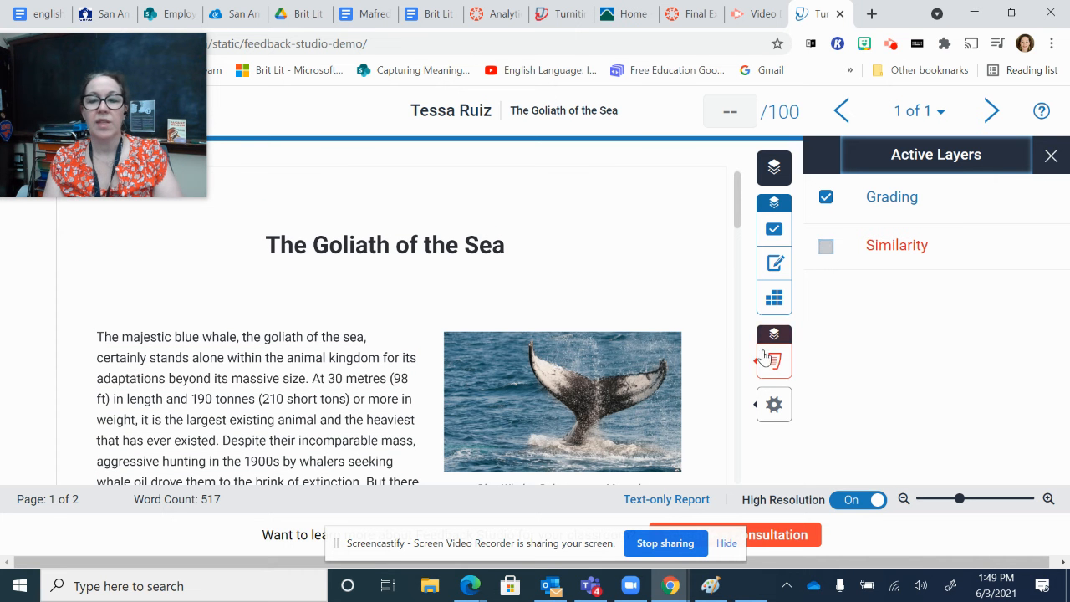
pyautogui.click(827, 252)
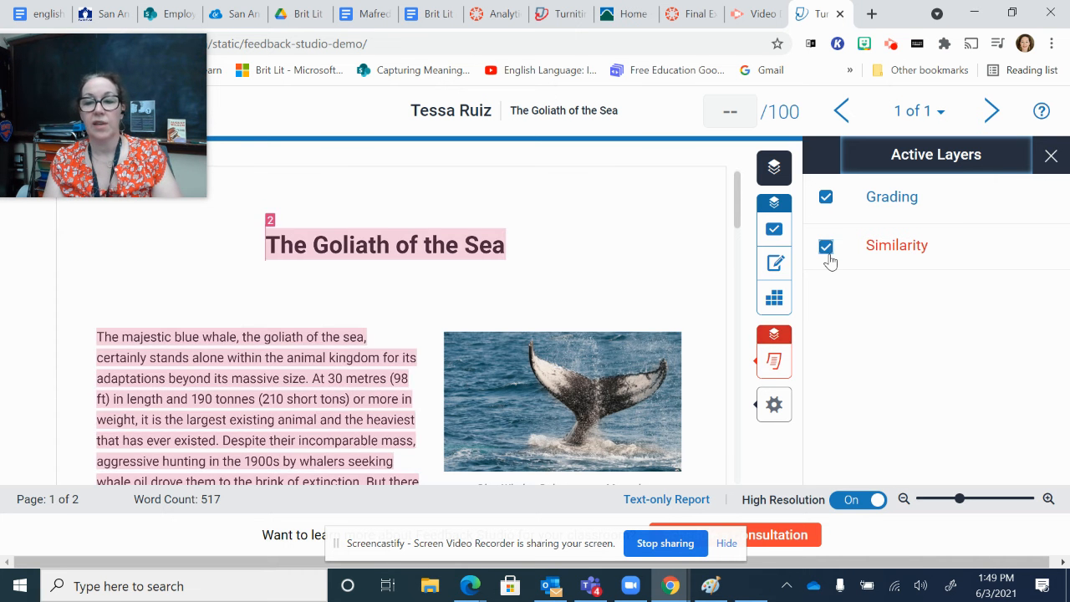
pyautogui.click(826, 253)
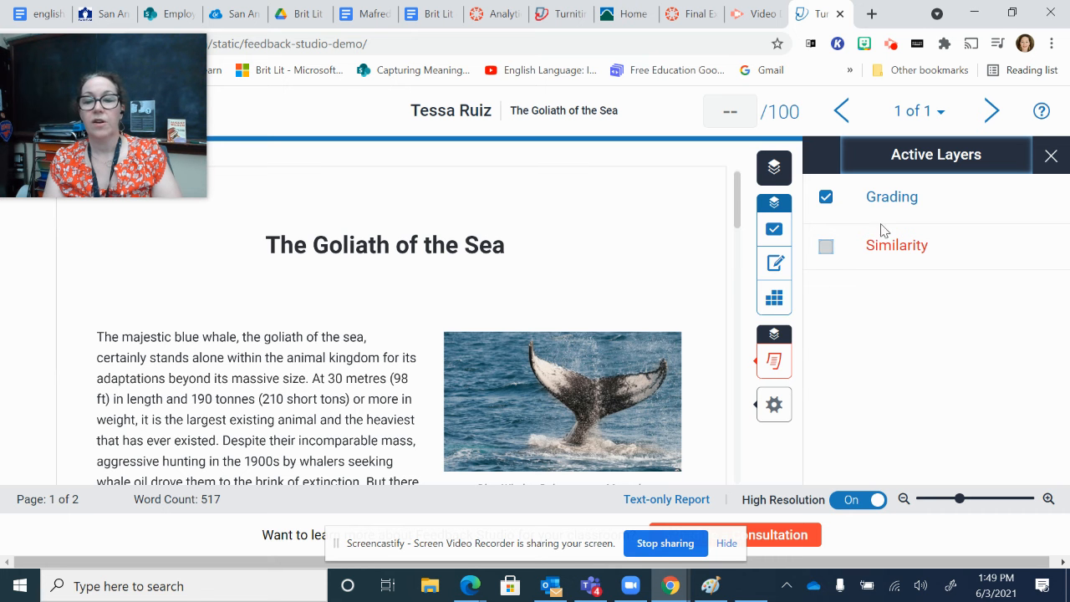
# Step: View the similarity report's Match Overview, and switch the Similarity layer off again in the active layers
pyautogui.moveTo(762, 376)
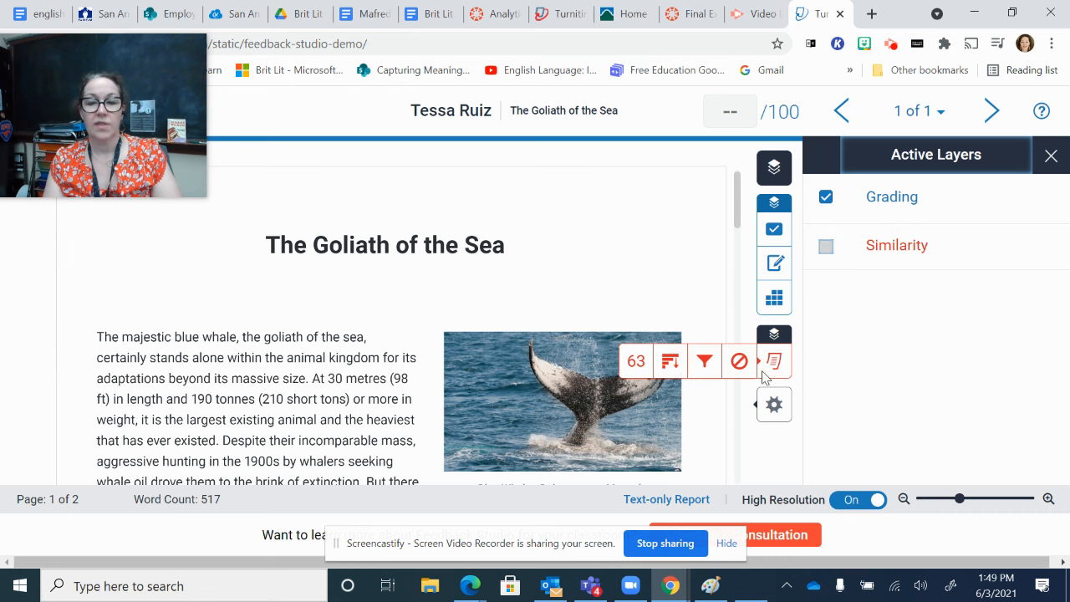
pyautogui.click(636, 361)
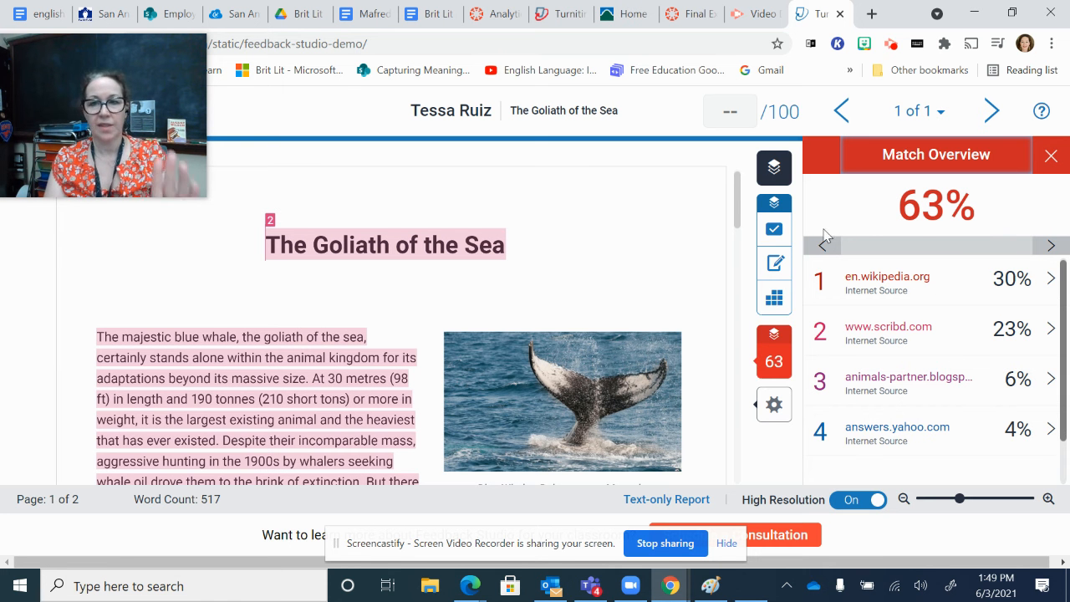
pyautogui.click(773, 170)
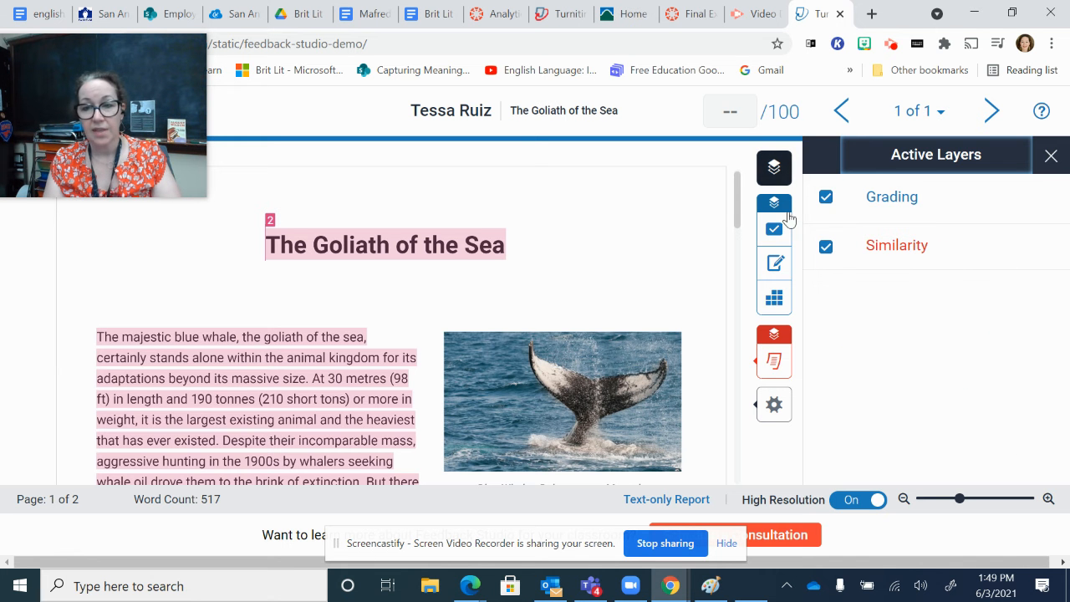
pyautogui.click(826, 246)
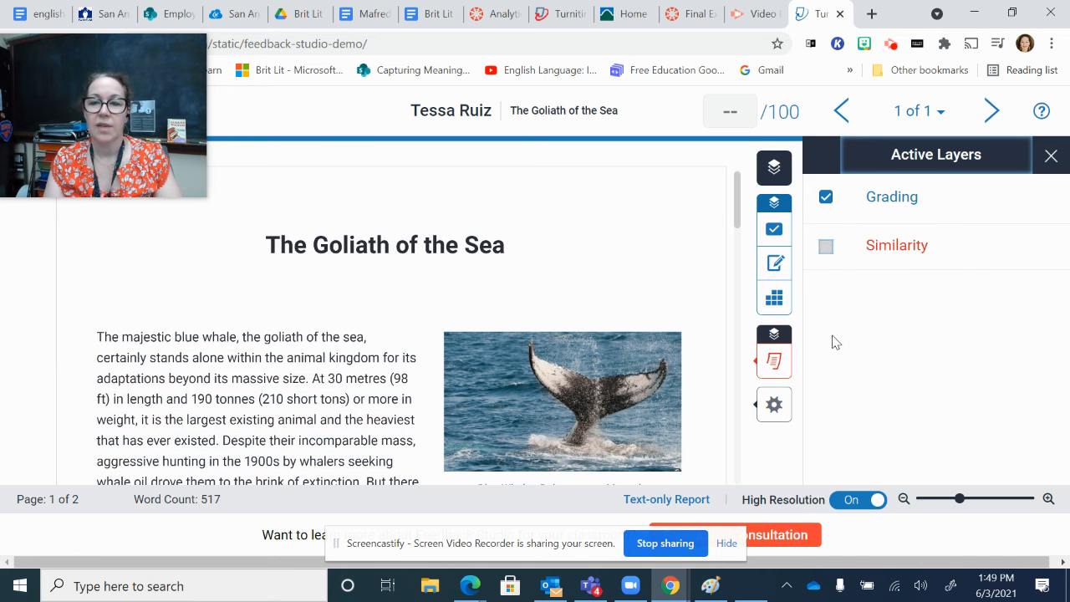
pyautogui.click(1051, 155)
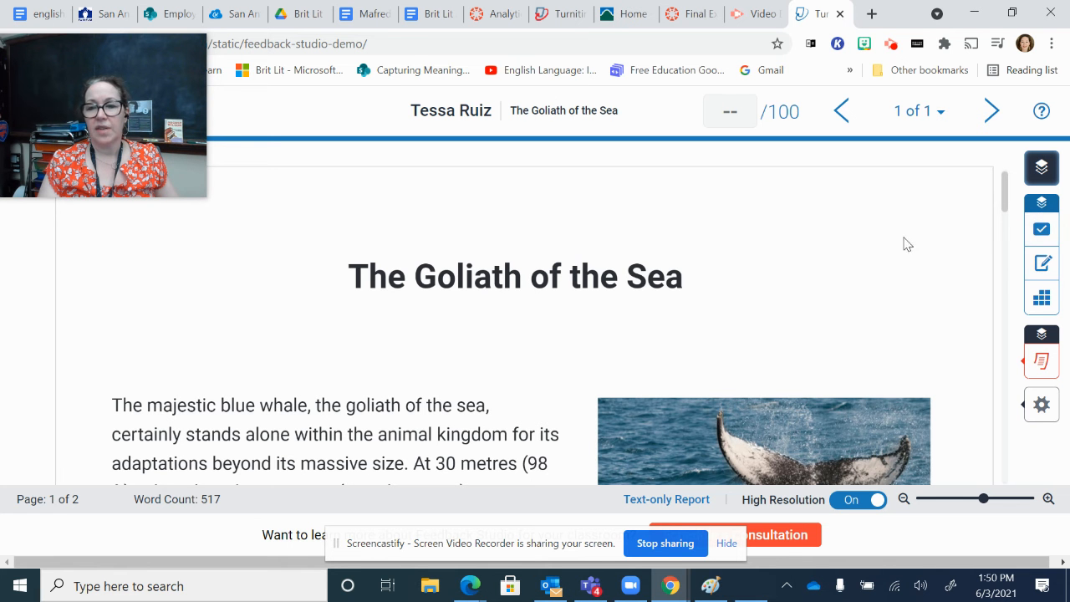
# Step: Open the QuickMarks and browse the available QuickMark sets, keeping the Format set
pyautogui.click(1042, 229)
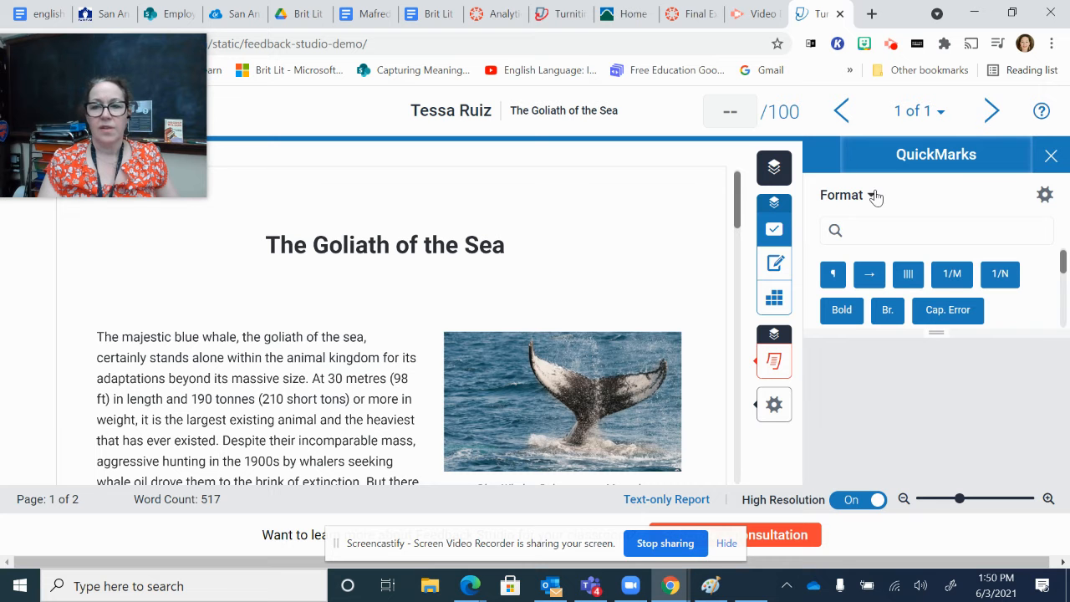
pyautogui.click(872, 197)
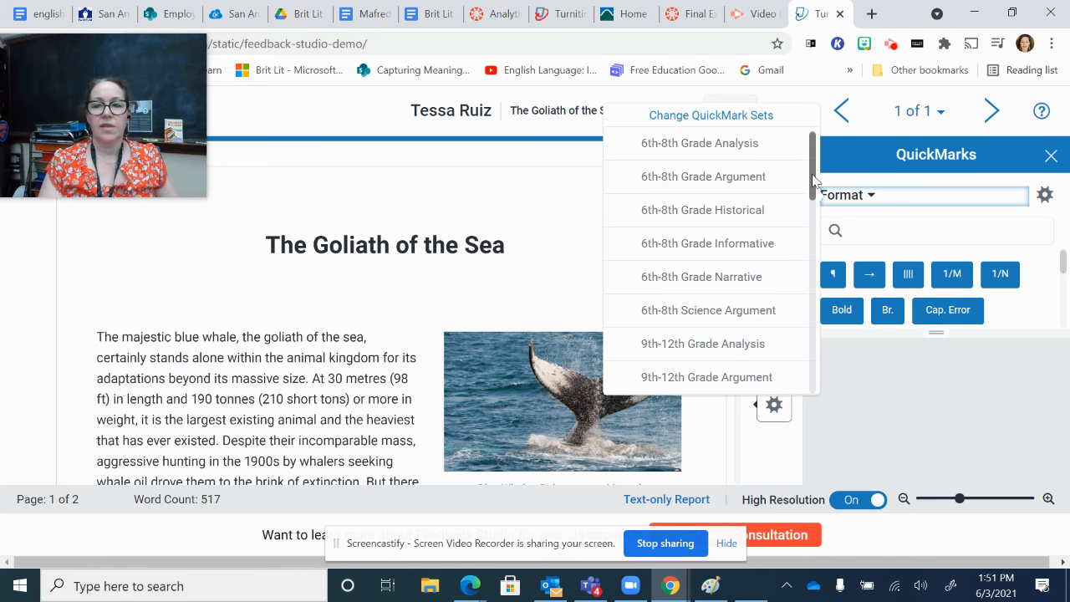
pyautogui.moveTo(811, 201); pyautogui.dragTo(791, 299)
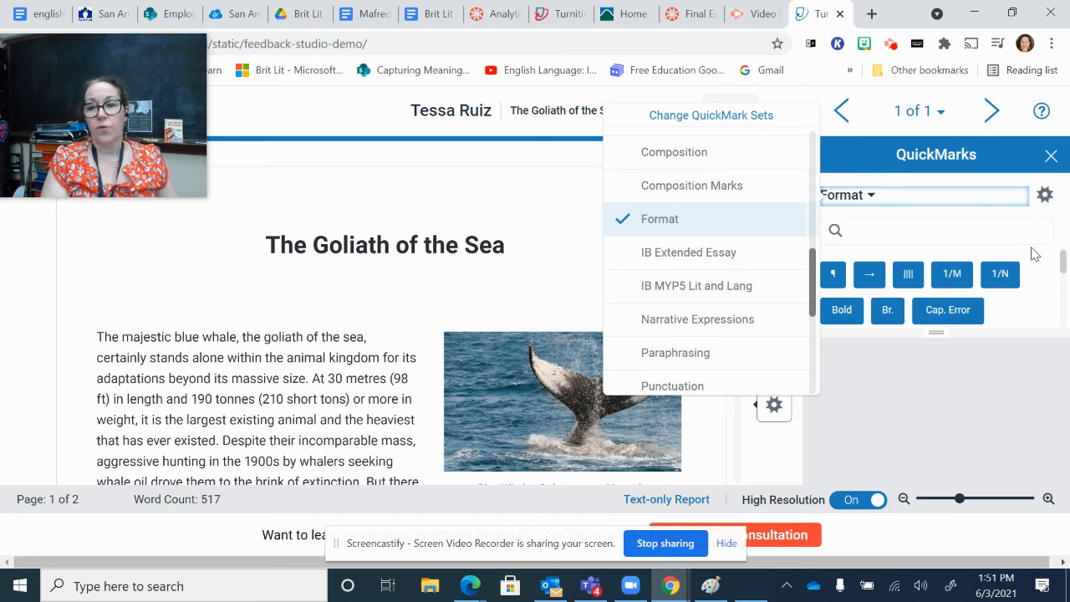
pyautogui.click(1056, 268)
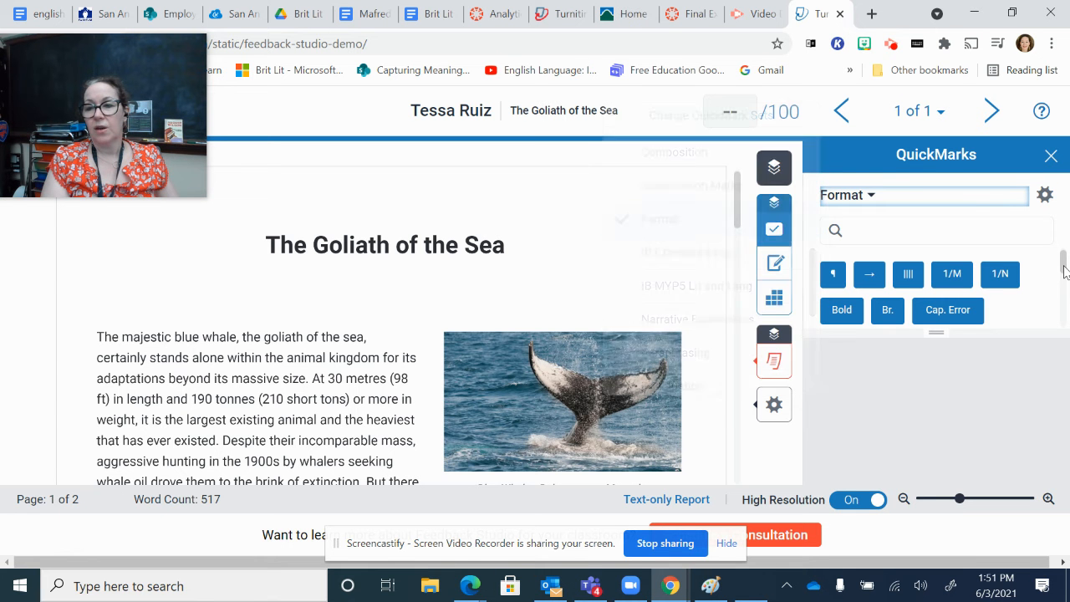
# Step: Place the Cap. Error QuickMark above the first line of the opening paragraph and assign it the Conventions criterion
pyautogui.click(941, 319)
pyautogui.moveTo(941, 319); pyautogui.dragTo(146, 325)
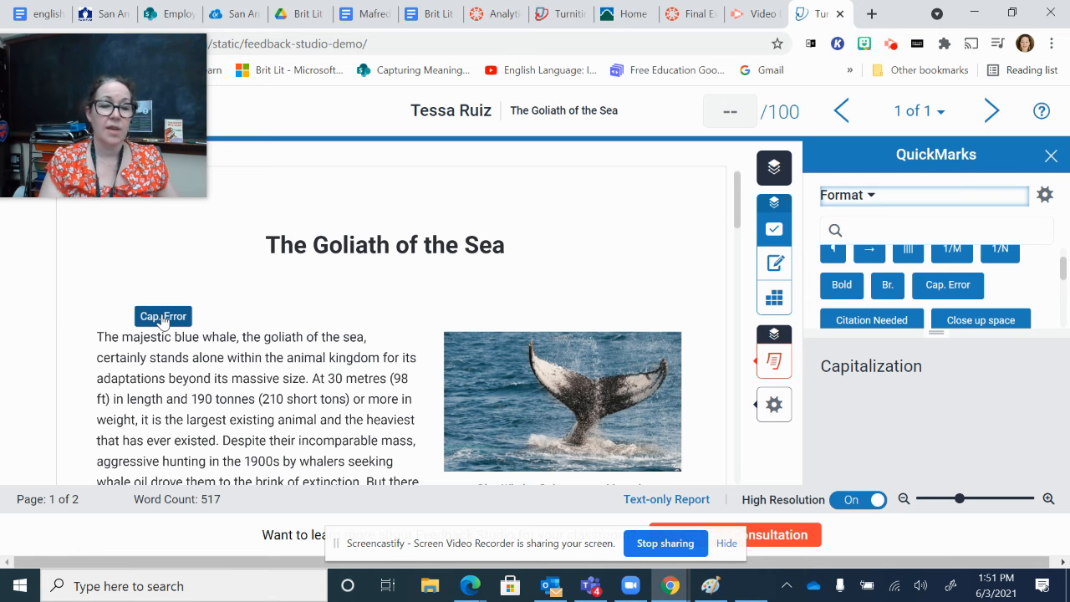
pyautogui.click(163, 318)
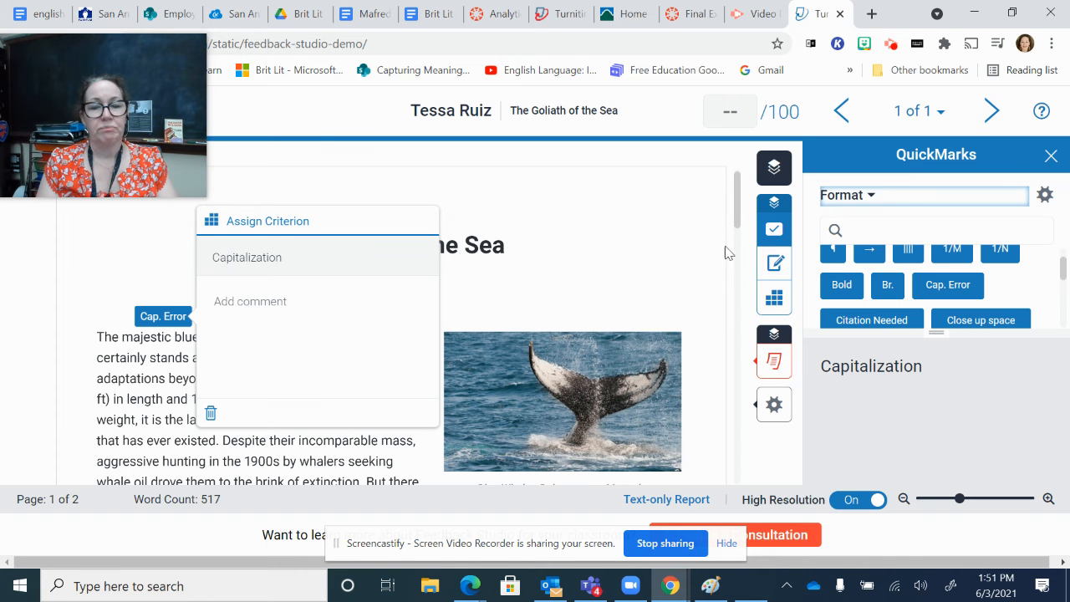
pyautogui.click(299, 221)
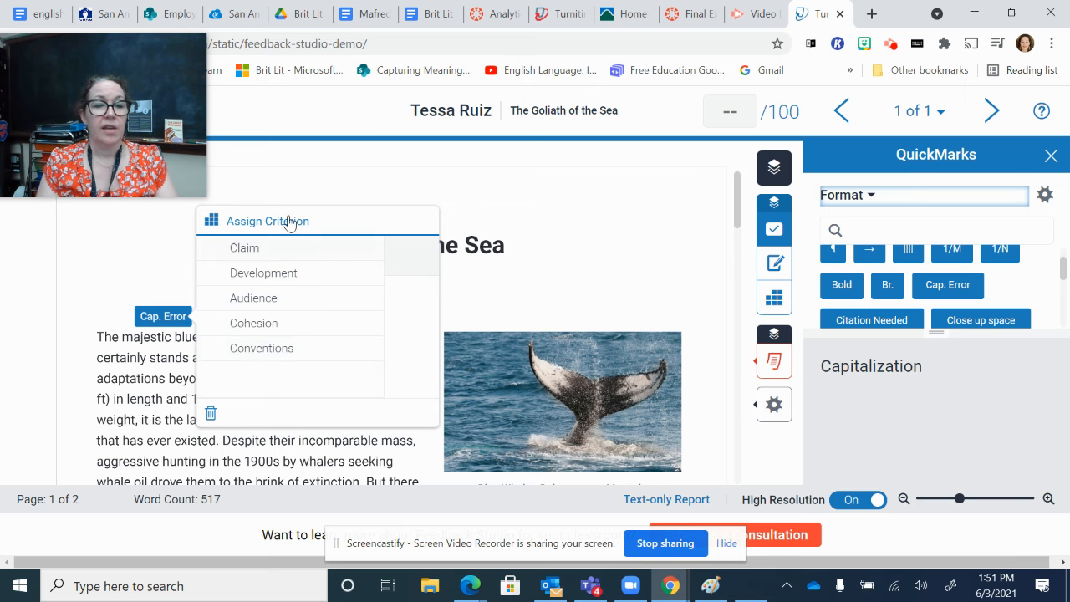
pyautogui.click(290, 348)
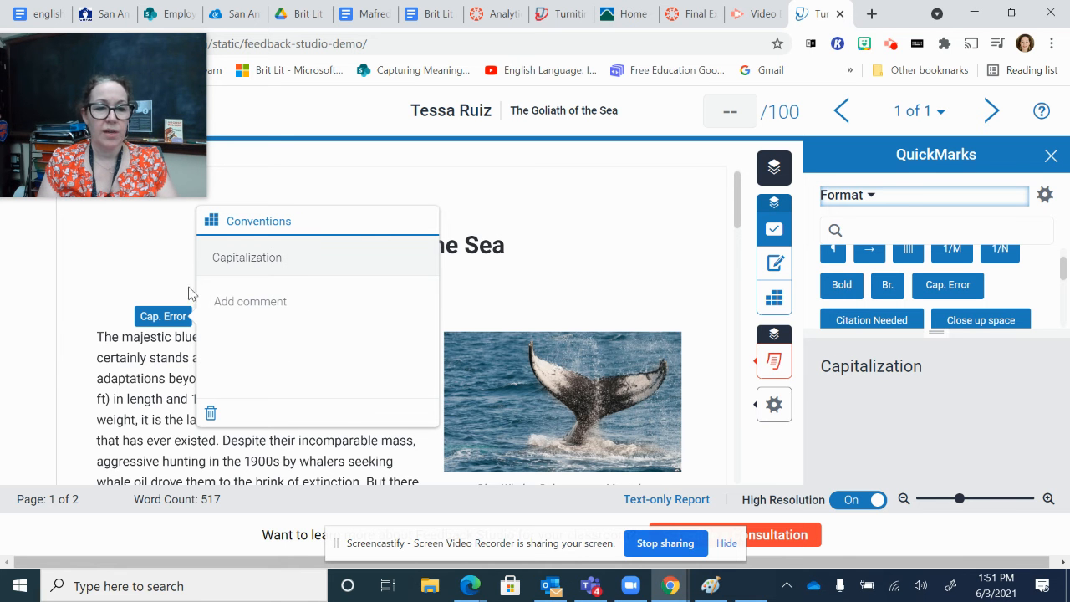
pyautogui.click(158, 338)
pyautogui.click(196, 315)
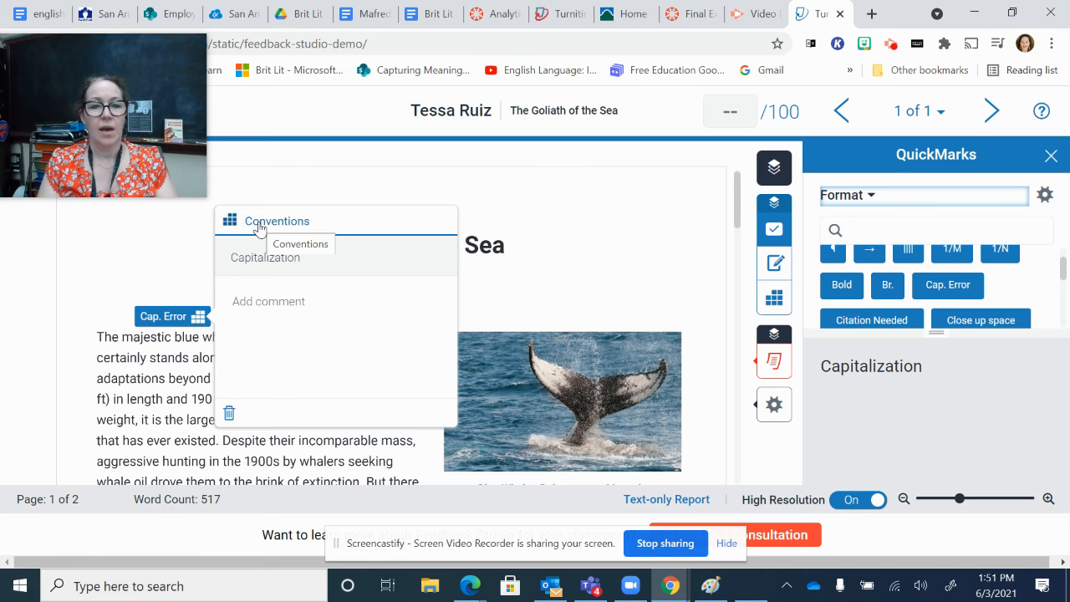
pyautogui.click(641, 247)
# Step: Look through the rest of the Format QuickMarks and switch to the Punctuation set
pyautogui.moveTo(1066, 271); pyautogui.dragTo(1065, 315)
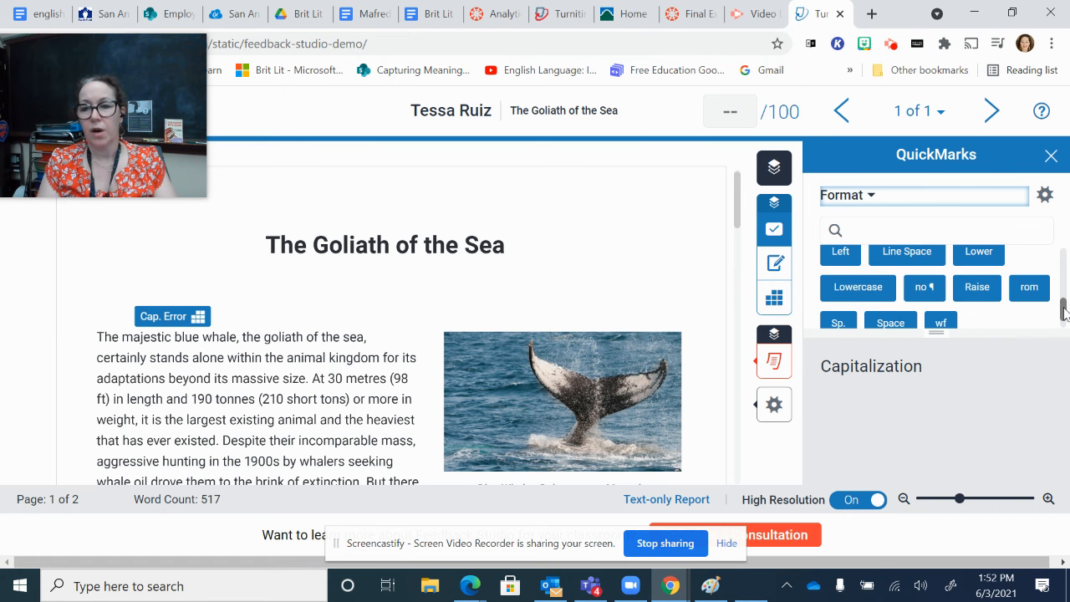
pyautogui.click(883, 197)
pyautogui.scroll(-2, 774, 284)
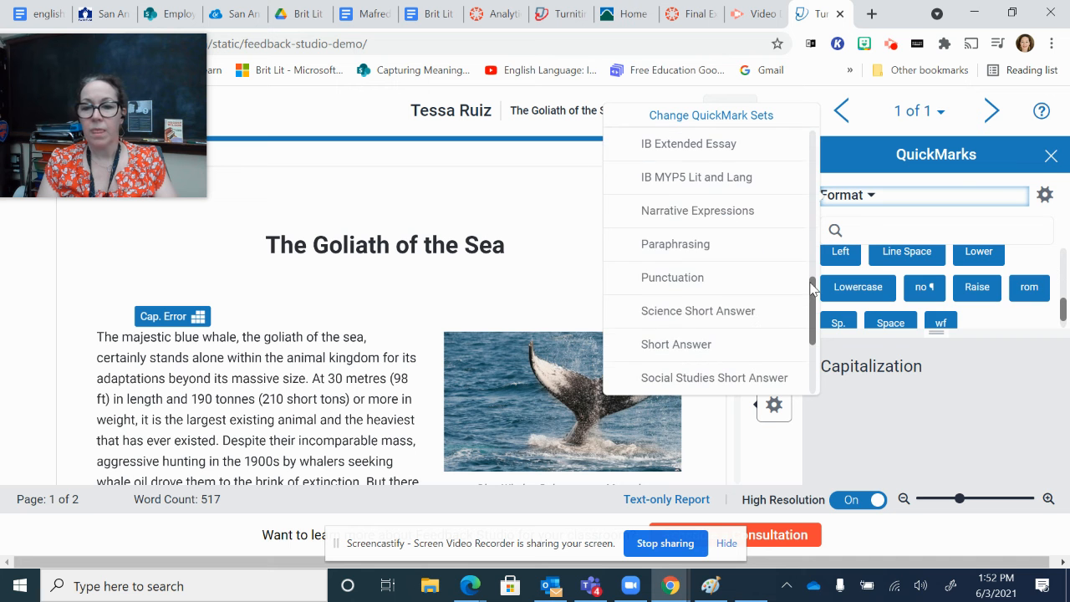
pyautogui.click(709, 278)
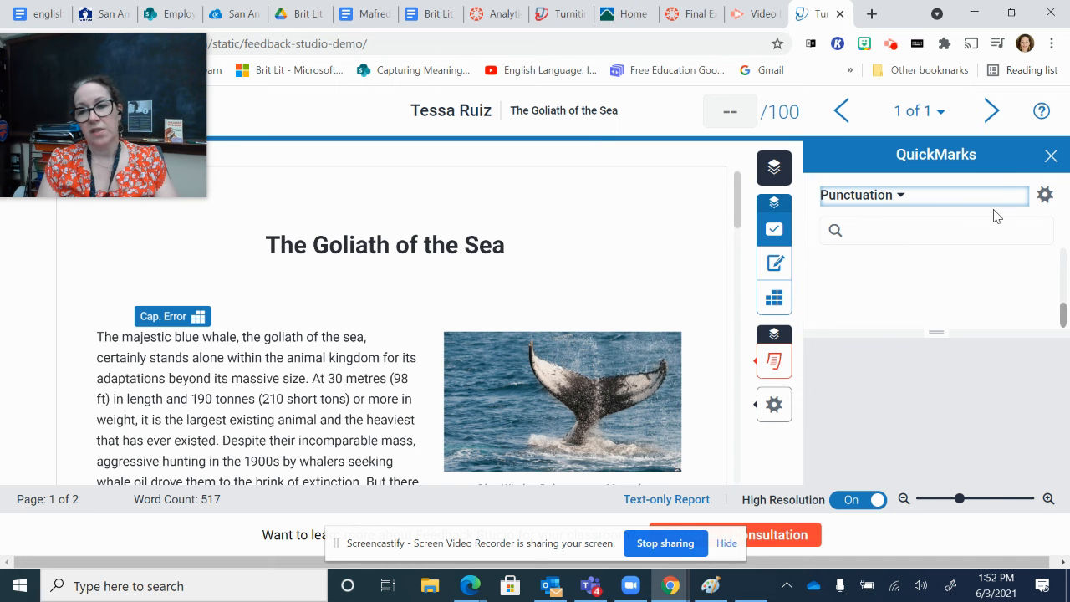
# Step: Read the description of the Missing ";" QuickMark and look through the other Punctuation marks
pyautogui.moveTo(1062, 314); pyautogui.dragTo(1063, 286)
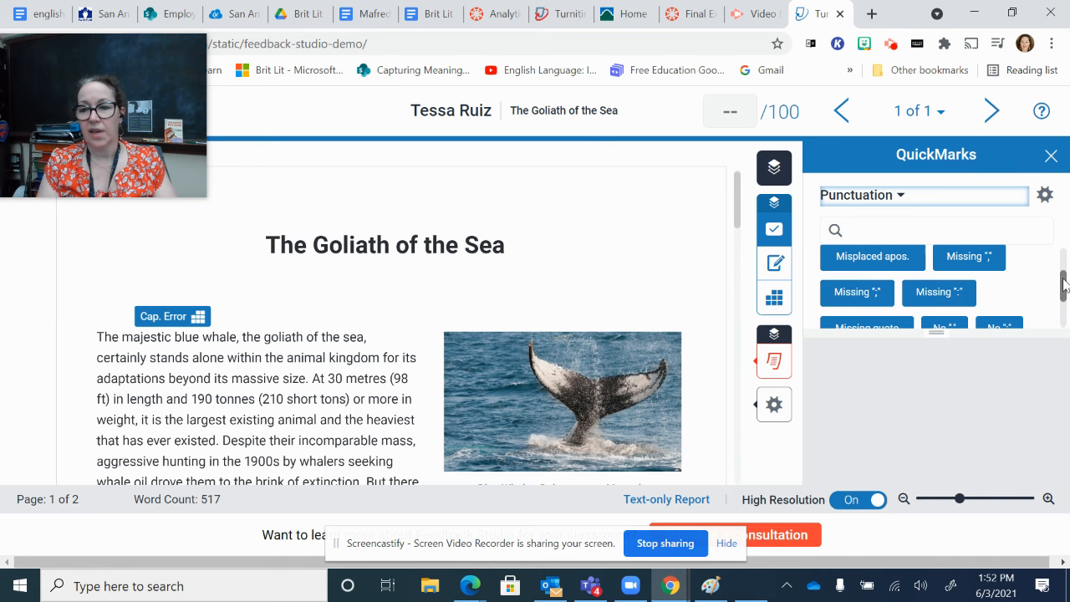
pyautogui.click(874, 292)
pyautogui.moveTo(1062, 357); pyautogui.dragTo(1063, 379)
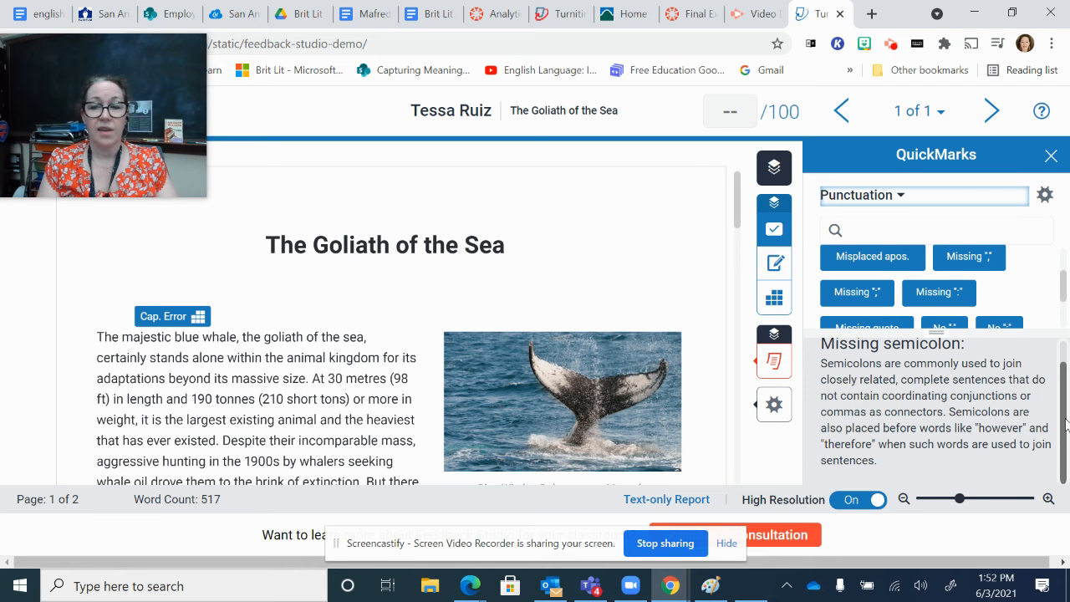
pyautogui.moveTo(1066, 424); pyautogui.dragTo(1068, 374)
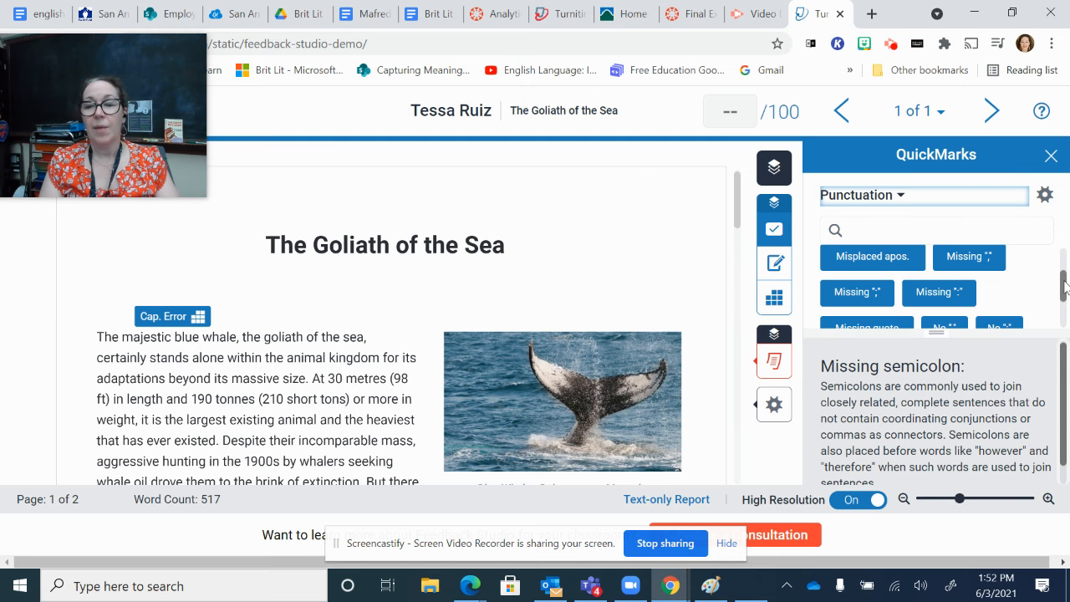
pyautogui.moveTo(1065, 286); pyautogui.dragTo(1066, 266)
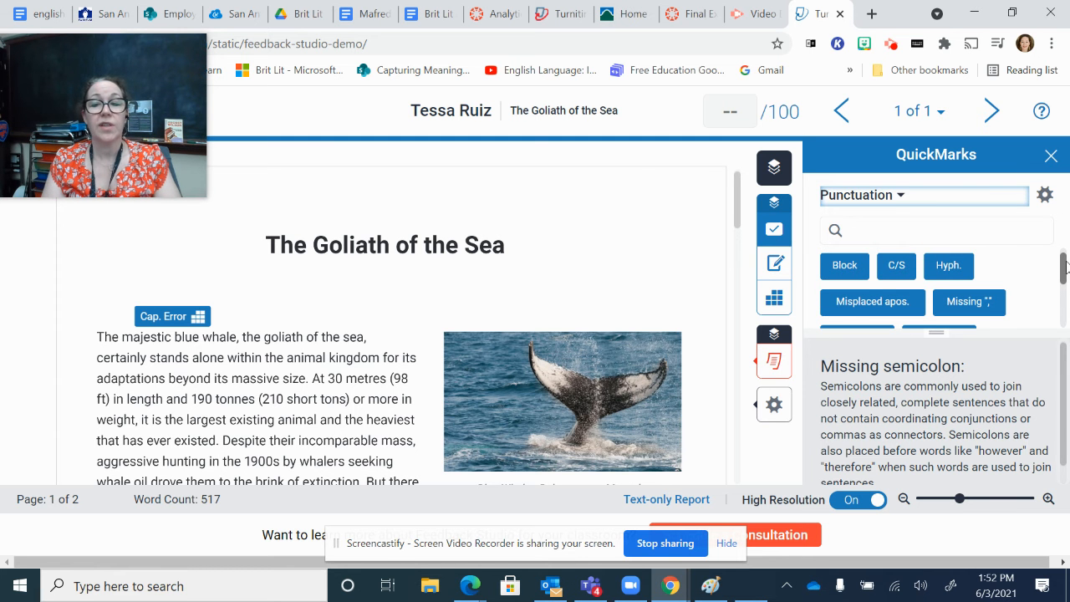
# Step: Place the C/S QuickMark on the first paragraph near "largest existing animal" and delete it from the paper
pyautogui.click(901, 266)
pyautogui.moveTo(903, 268); pyautogui.dragTo(214, 433)
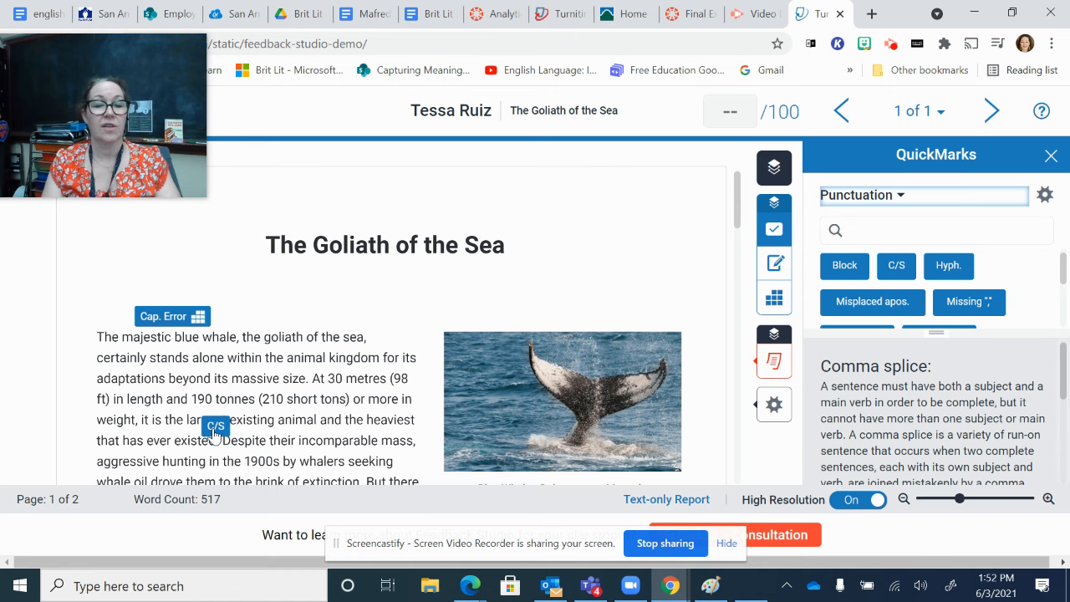
pyautogui.click(214, 433)
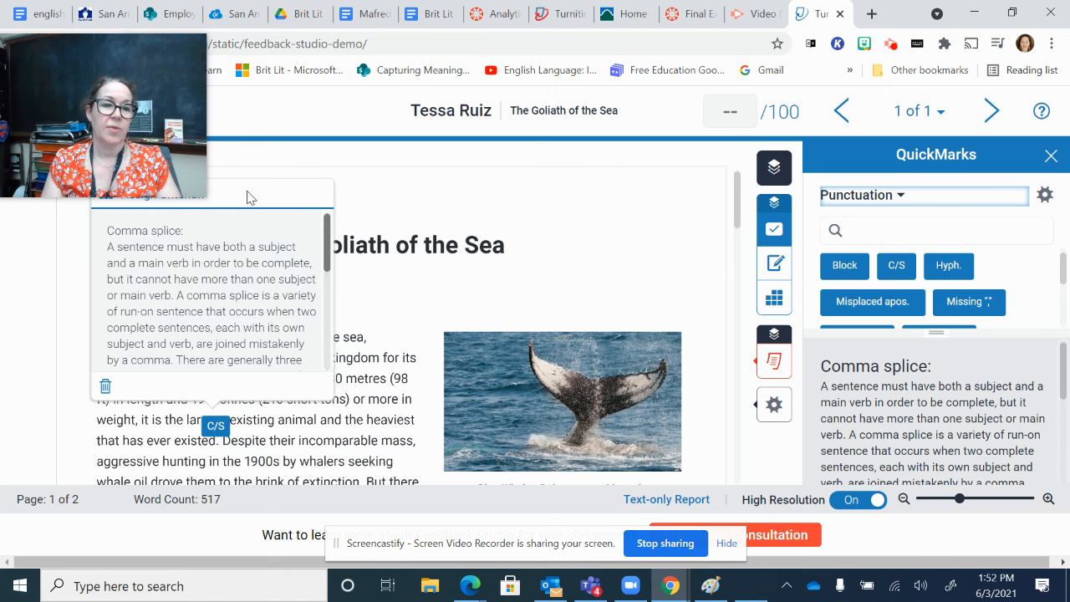
pyautogui.click(107, 387)
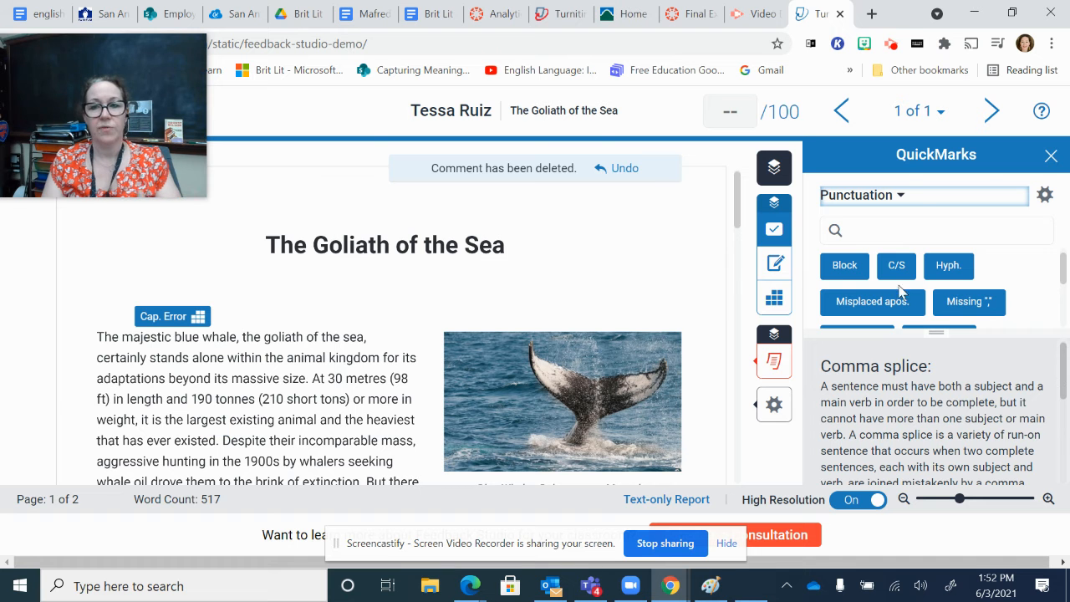
# Step: Switch to the Source Credibility QuickMark set and read the descriptions of Credible website and Find a scholarly source
pyautogui.click(901, 197)
pyautogui.moveTo(815, 308); pyautogui.dragTo(819, 328)
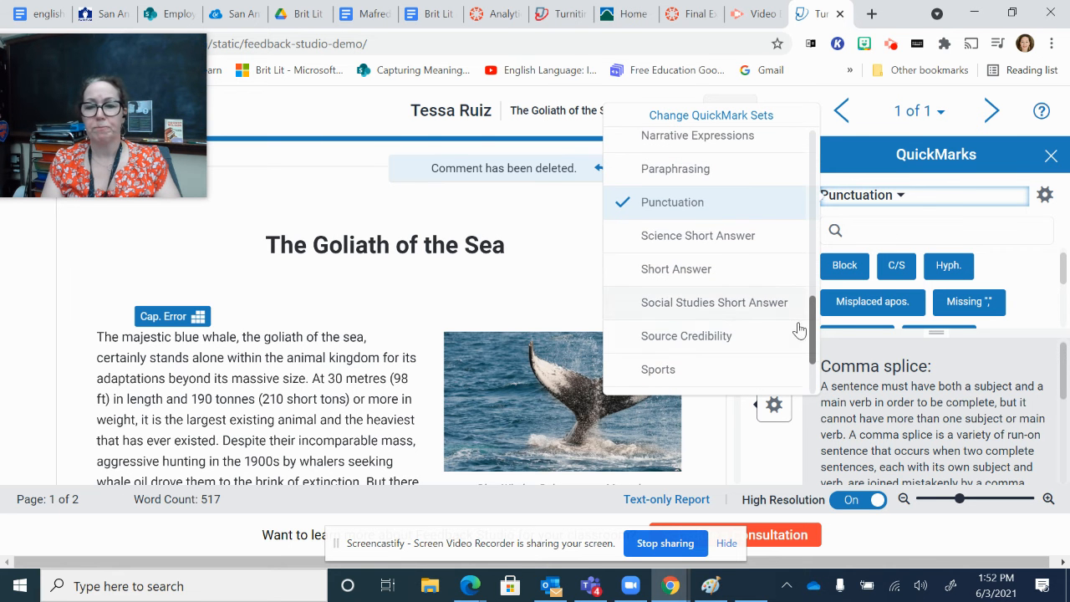
pyautogui.click(729, 336)
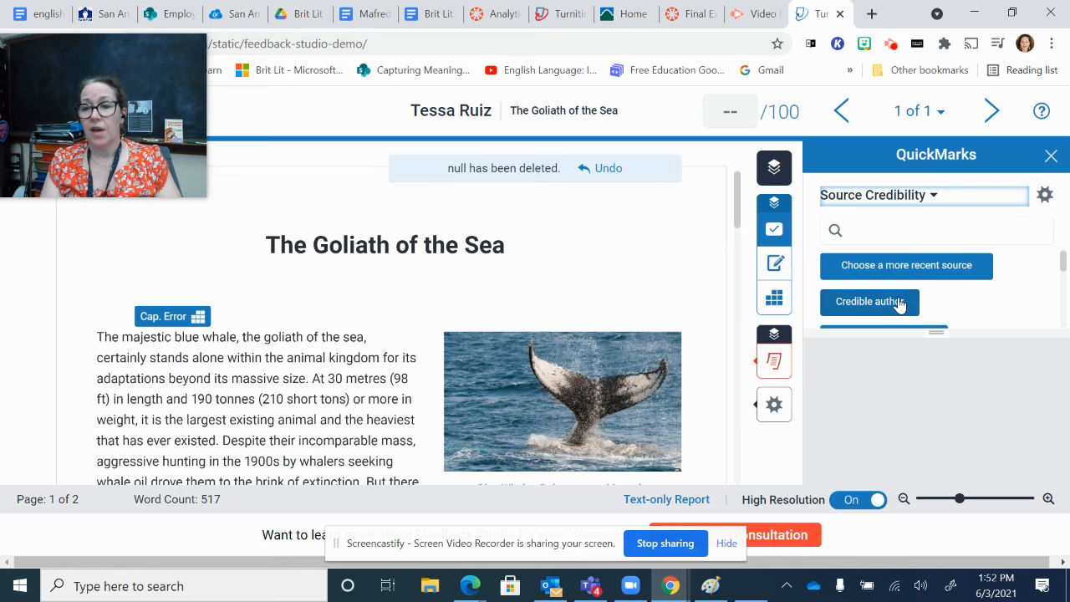
pyautogui.scroll(-1, 1064, 272)
pyautogui.moveTo(1063, 271); pyautogui.dragTo(1064, 278)
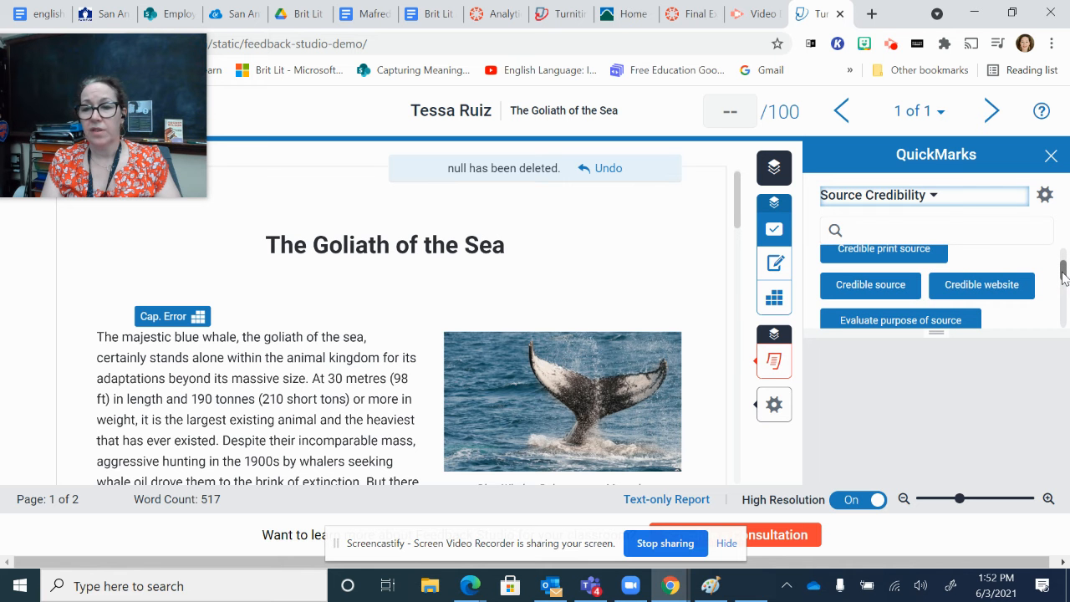
pyautogui.moveTo(1064, 278); pyautogui.dragTo(1064, 269)
pyautogui.click(1003, 278)
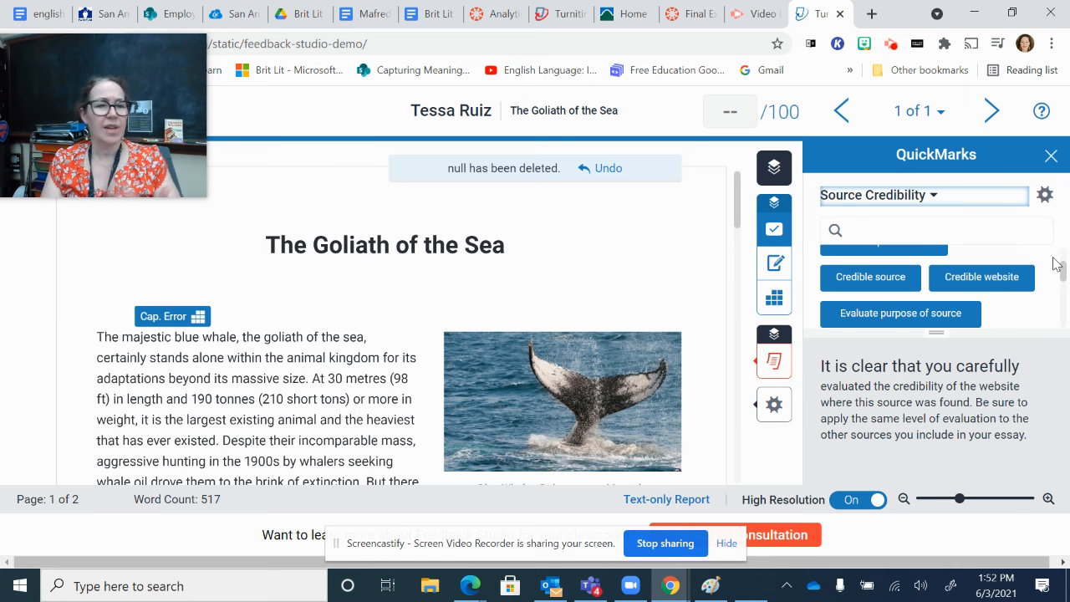
pyautogui.moveTo(1062, 266); pyautogui.dragTo(1066, 287)
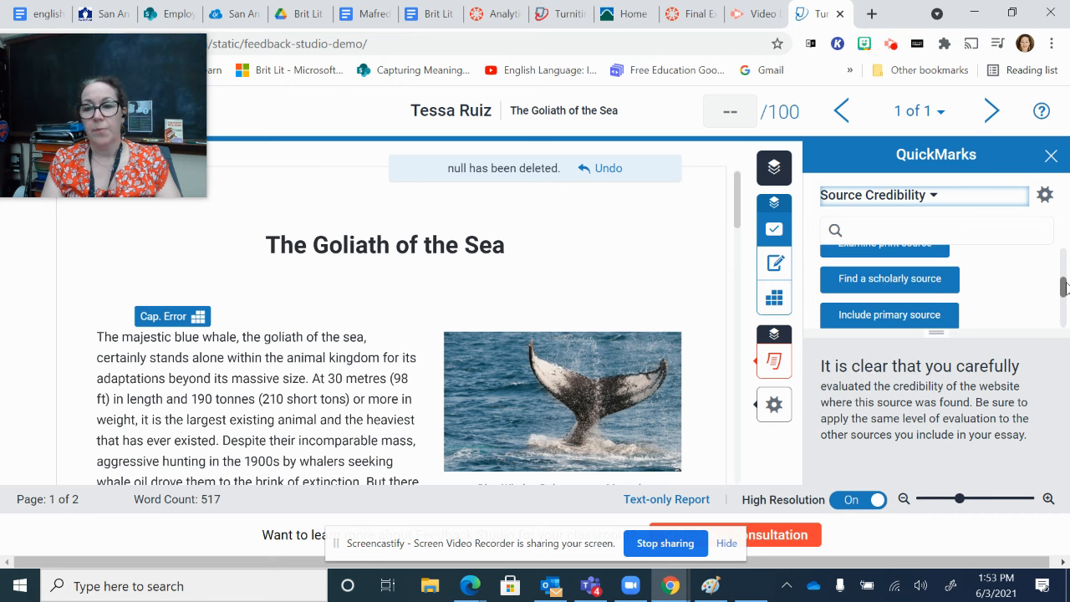
pyautogui.click(911, 280)
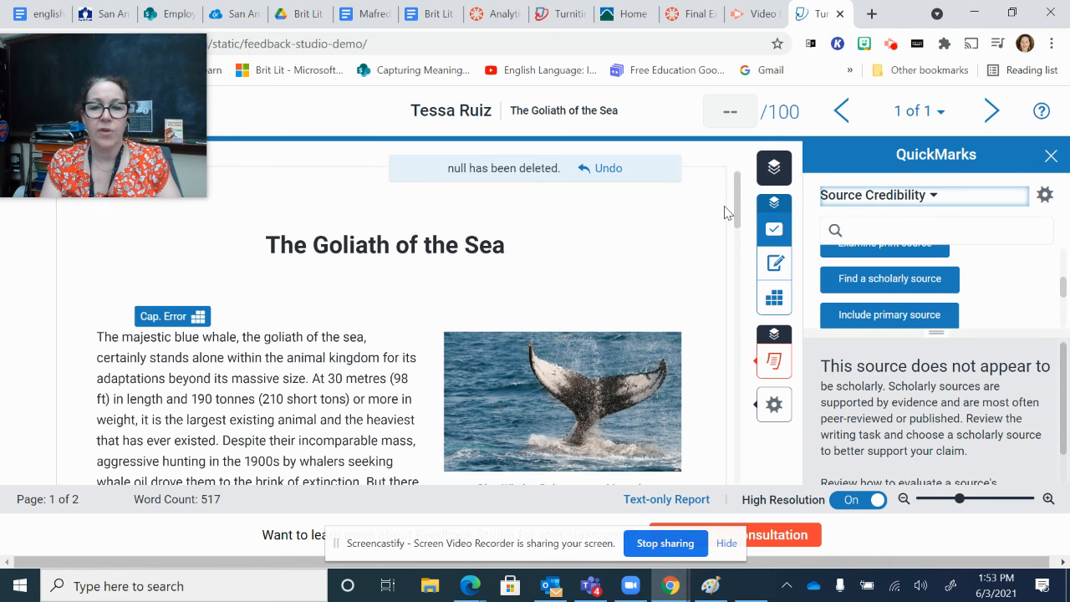
pyautogui.moveTo(742, 213); pyautogui.dragTo(740, 226)
pyautogui.scroll(-3, 237, 426)
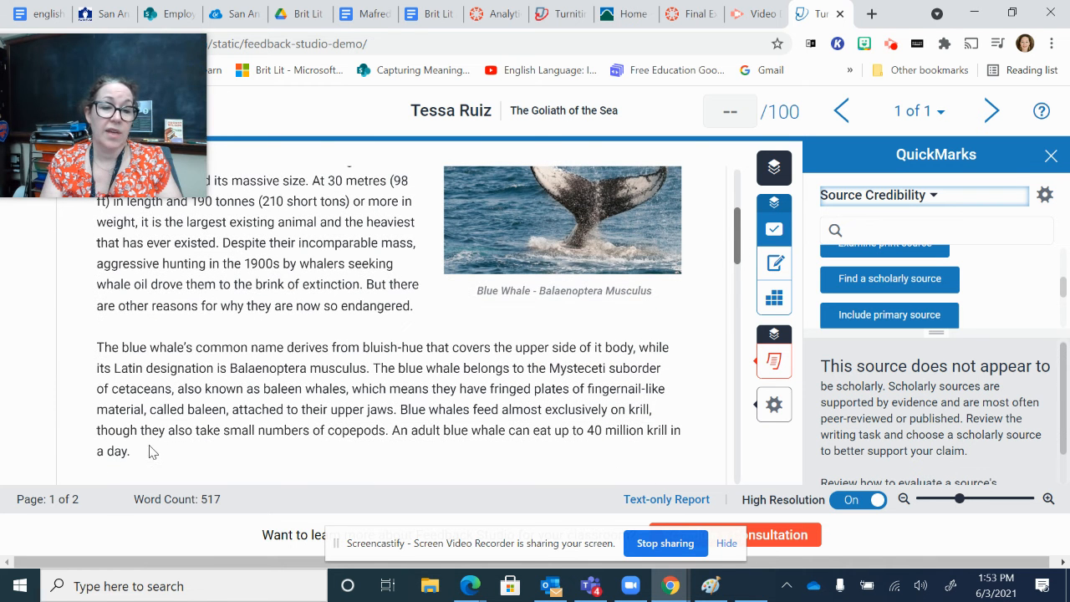
pyautogui.click(149, 440)
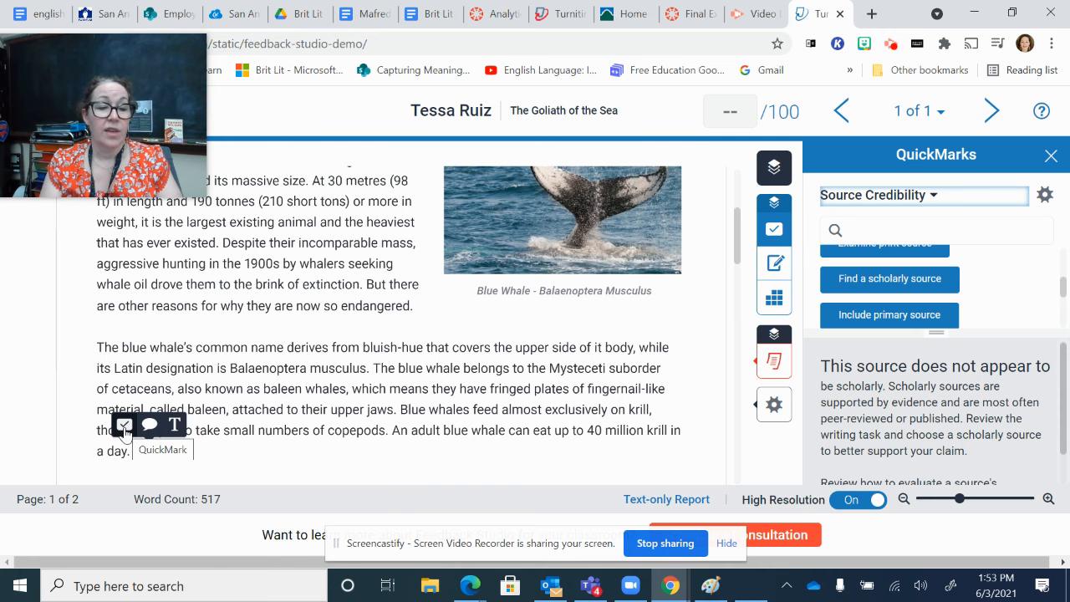
pyautogui.click(141, 451)
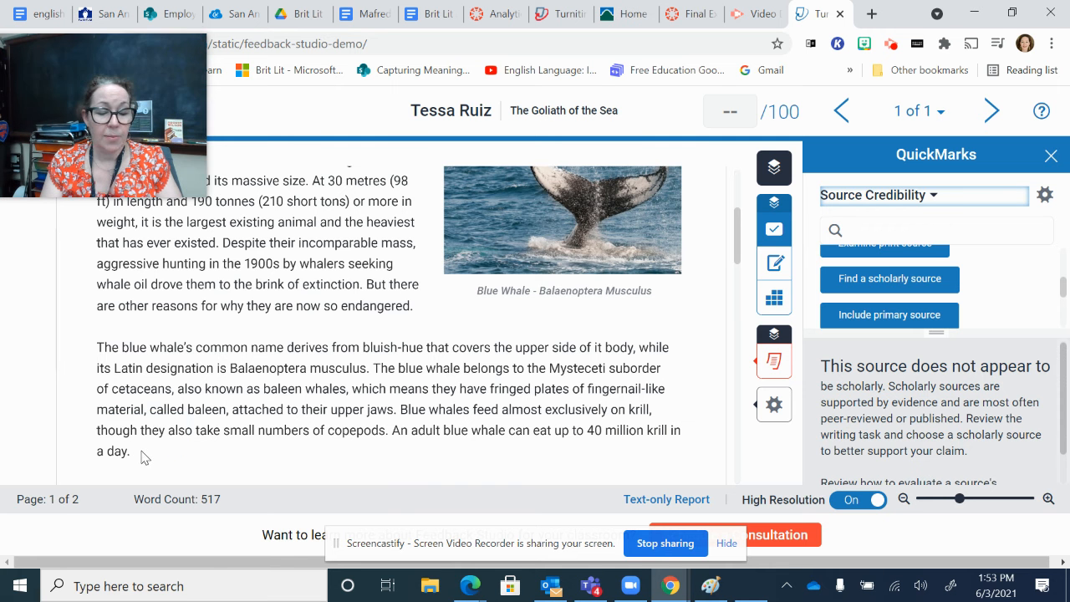
pyautogui.click(144, 457)
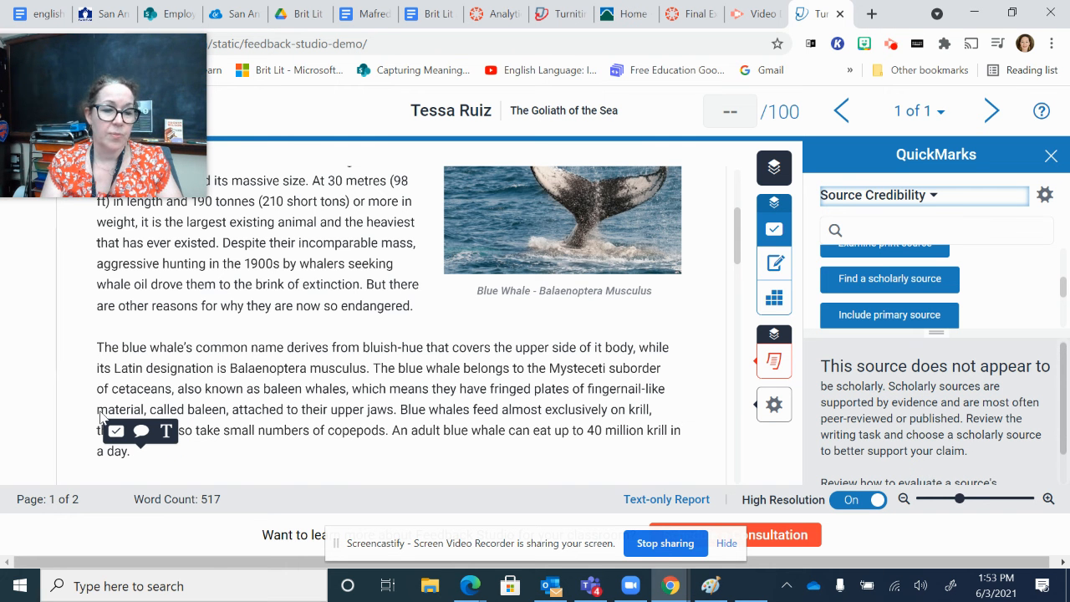
pyautogui.click(116, 431)
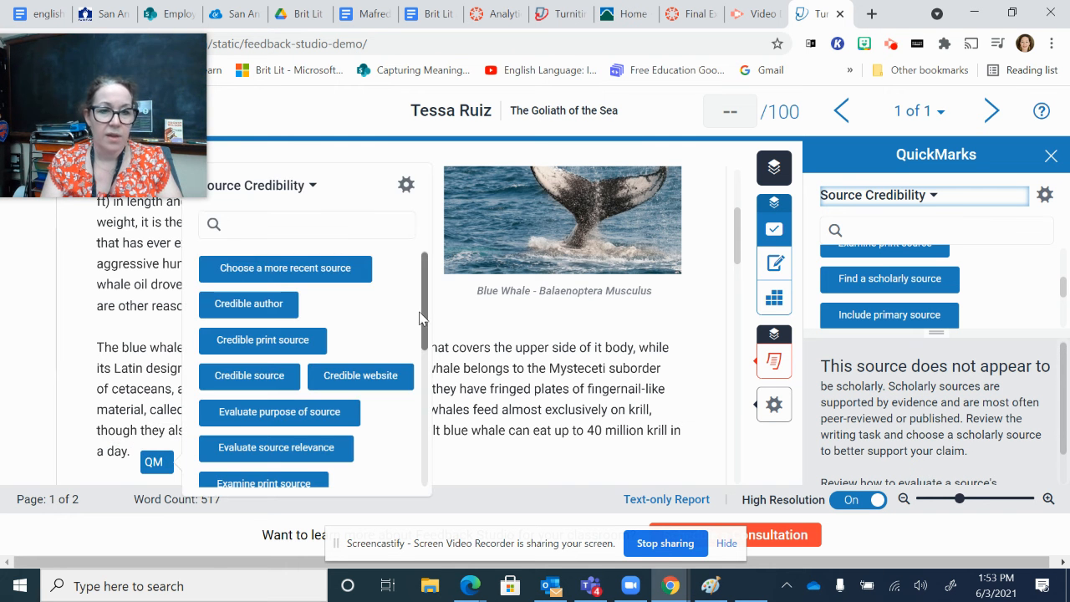
pyautogui.click(316, 187)
pyautogui.click(155, 381)
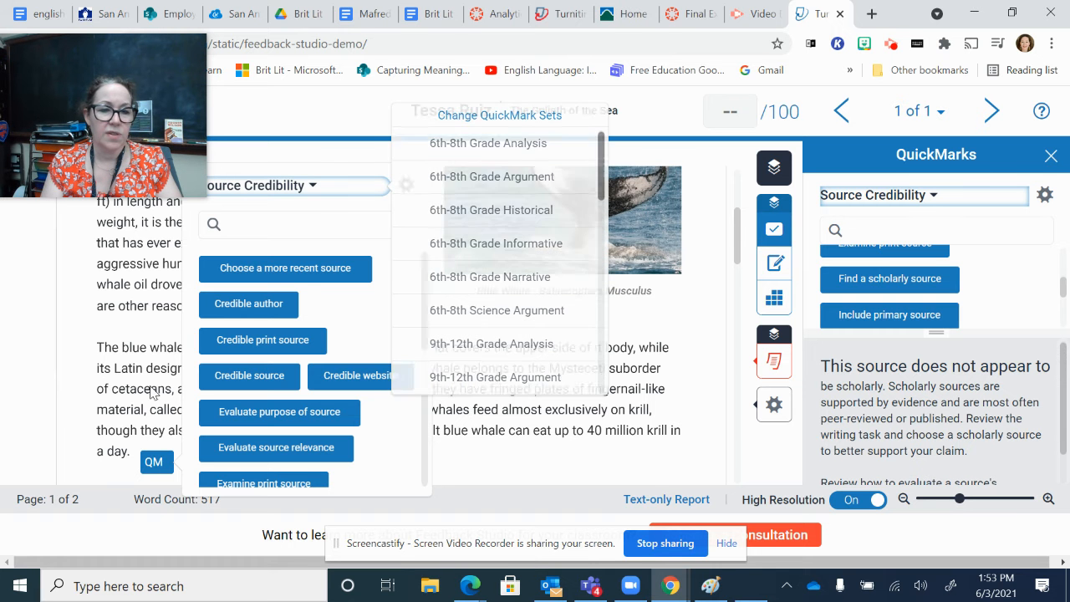
pyautogui.click(146, 446)
# Step: Add a comment at the end of the second paragraph reading "This sounds as if you may have borrowed too much from your sources."
pyautogui.click(174, 455)
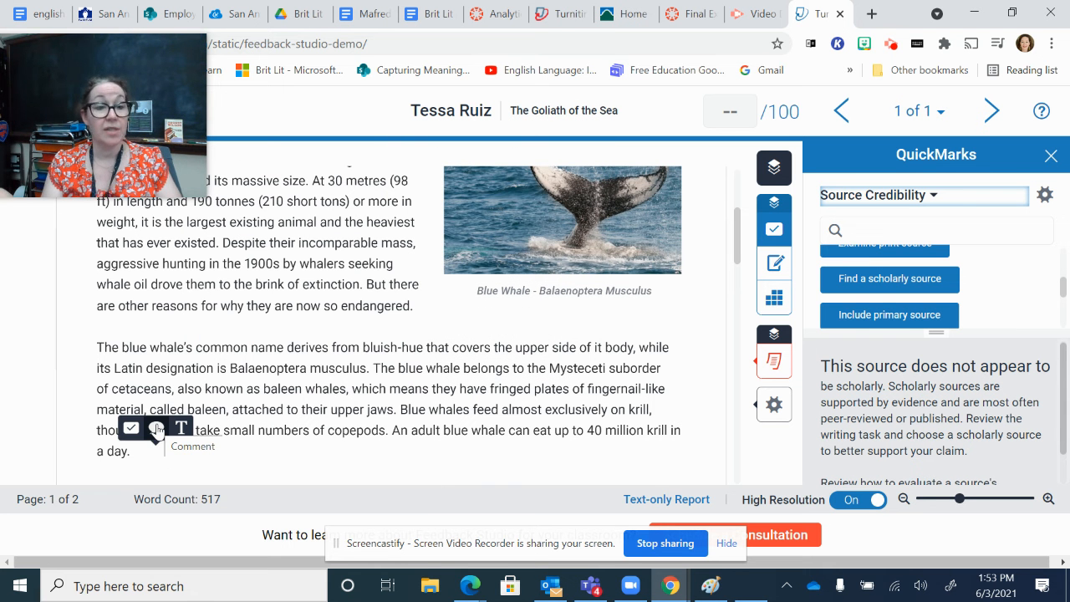
pyautogui.click(157, 428)
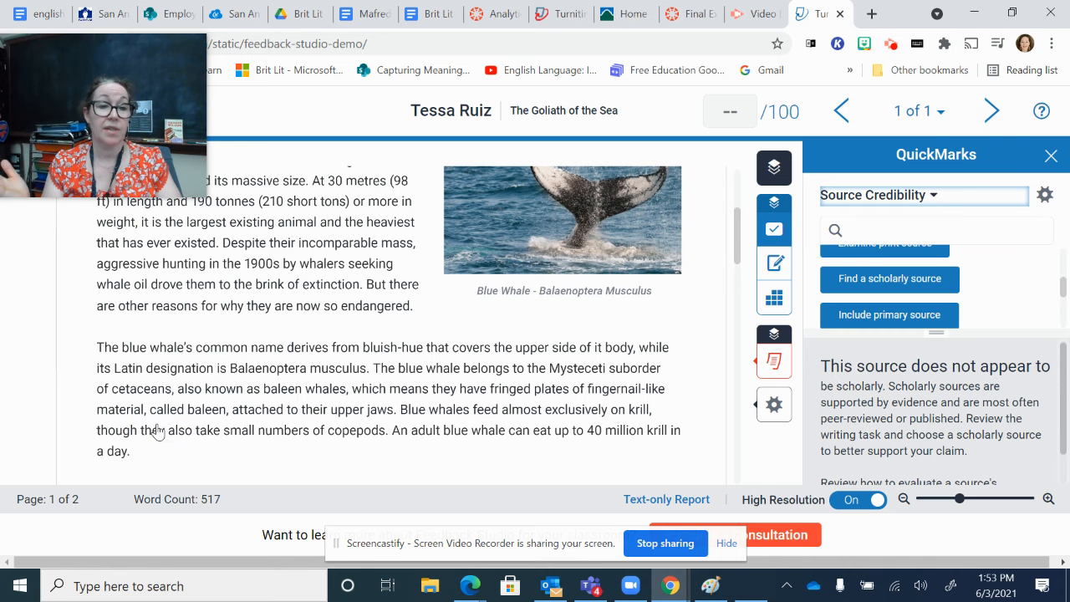
pyautogui.write('This sounds')
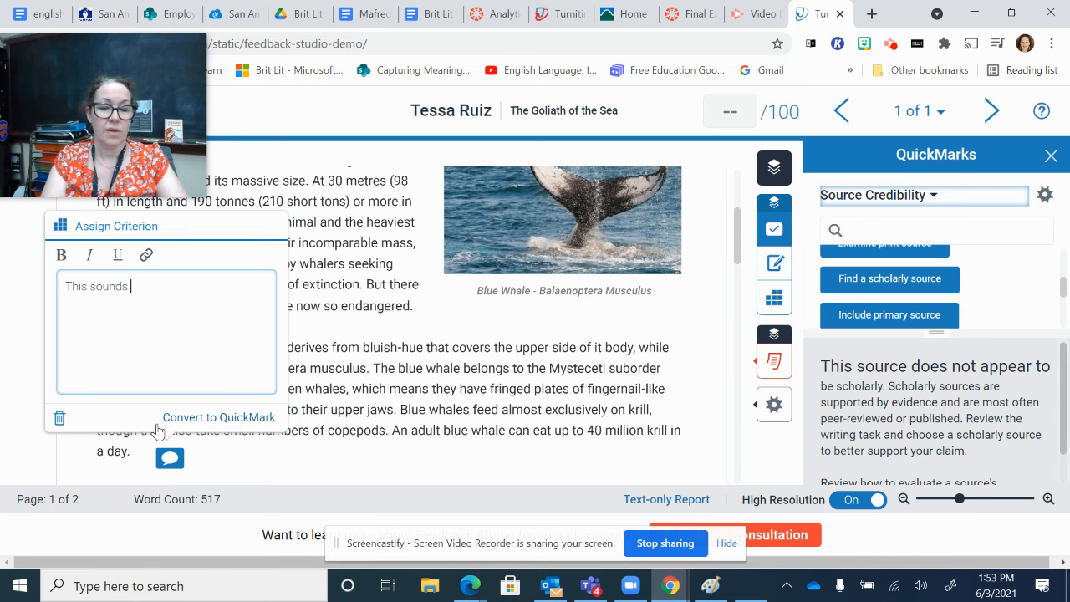
pyautogui.write(' as if you may have bor')
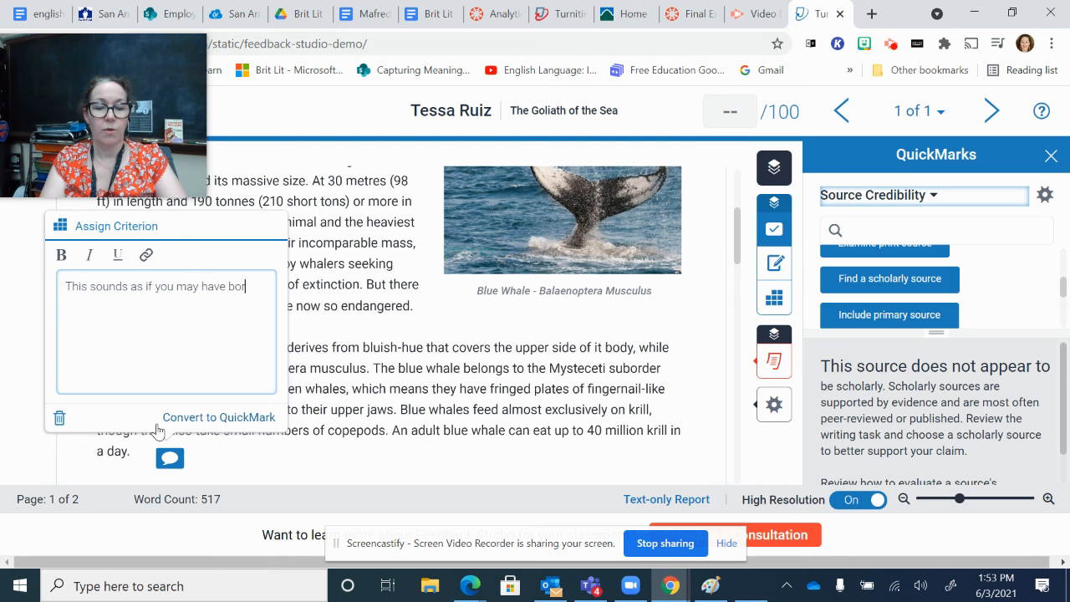
pyautogui.write('rowed too m')
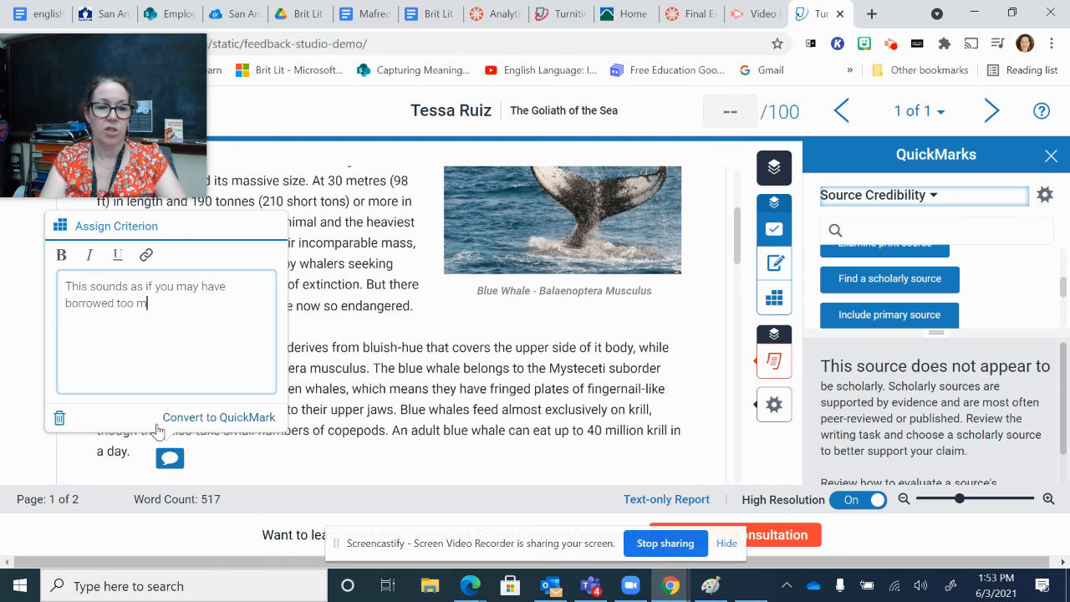
pyautogui.write('uch from your sources.')
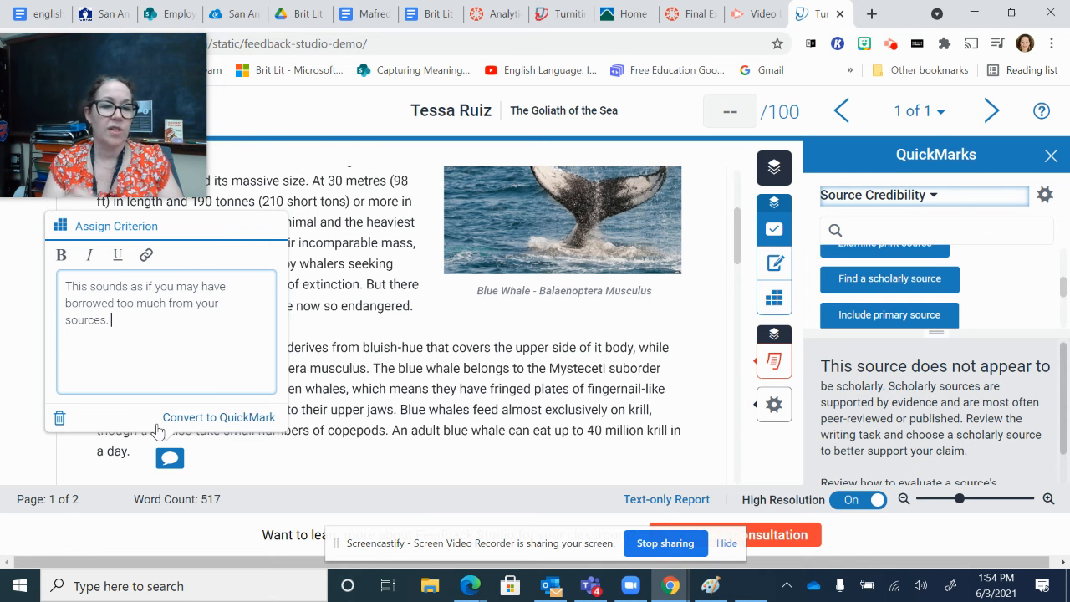
# Step: Assign the Claim criterion to the comment about borrowing from sources
pyautogui.click(125, 226)
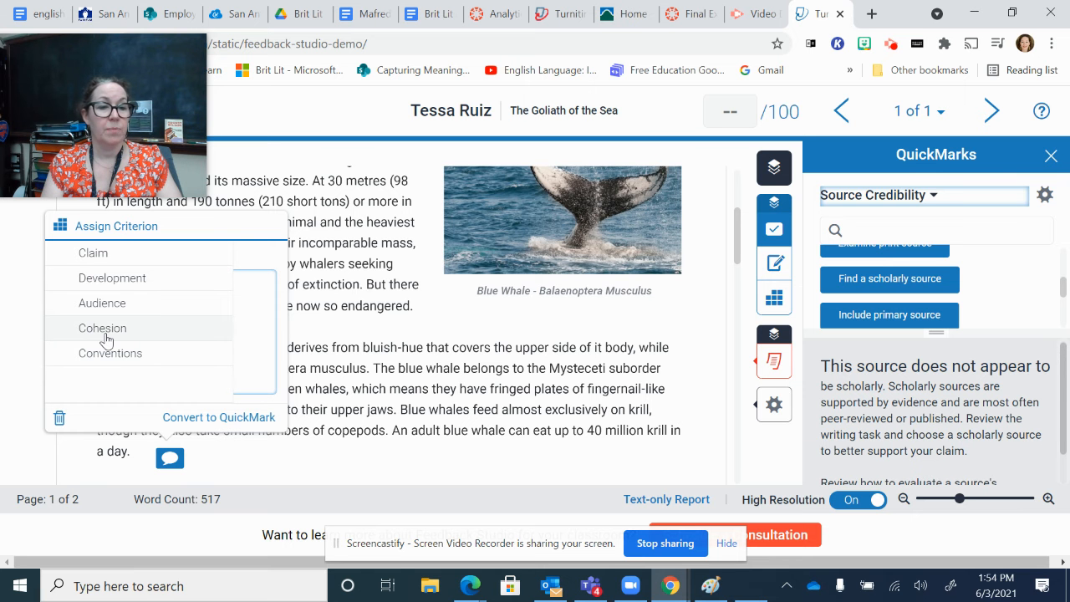
pyautogui.click(99, 253)
pyautogui.click(228, 343)
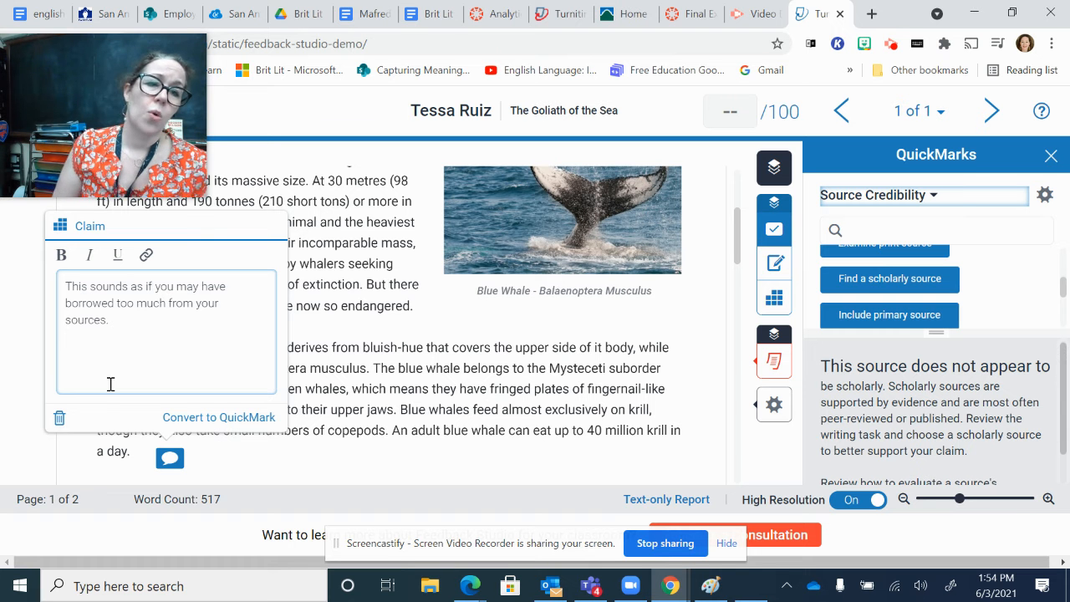
# Step: Convert the comment to a QuickMark and title it "Too similar to sources"
pyautogui.click(222, 419)
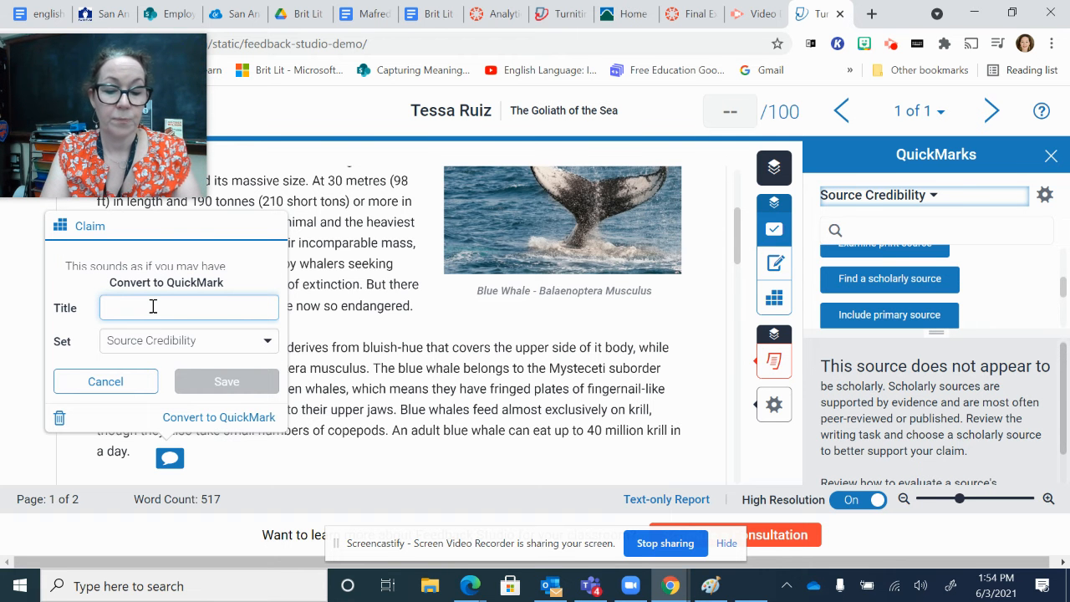
pyautogui.write('T')
pyautogui.press('BackSpace')
pyautogui.write('Too')
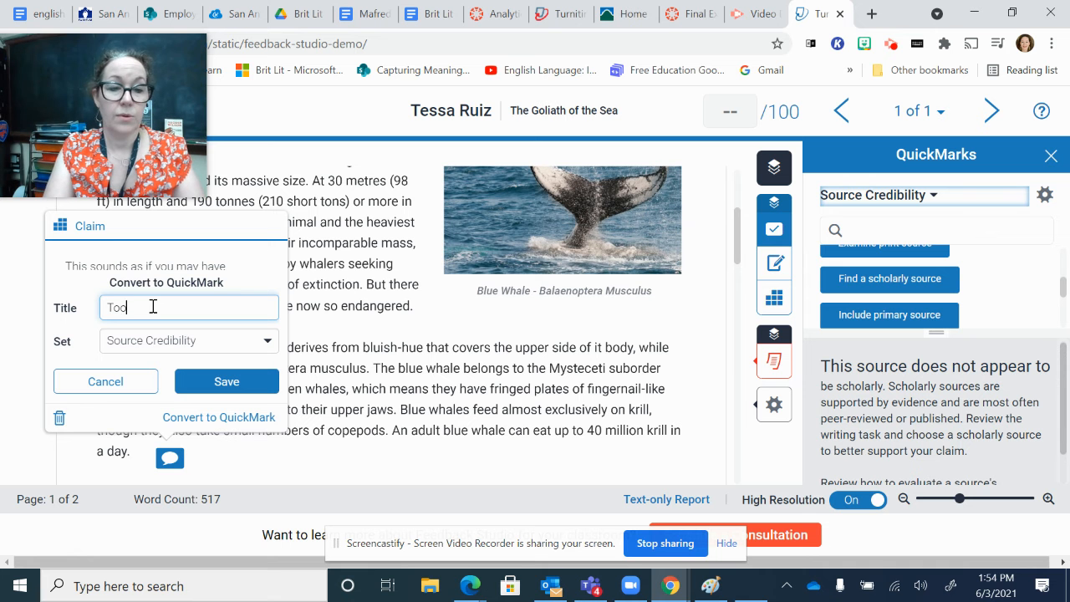
pyautogui.write(' similar to sou')
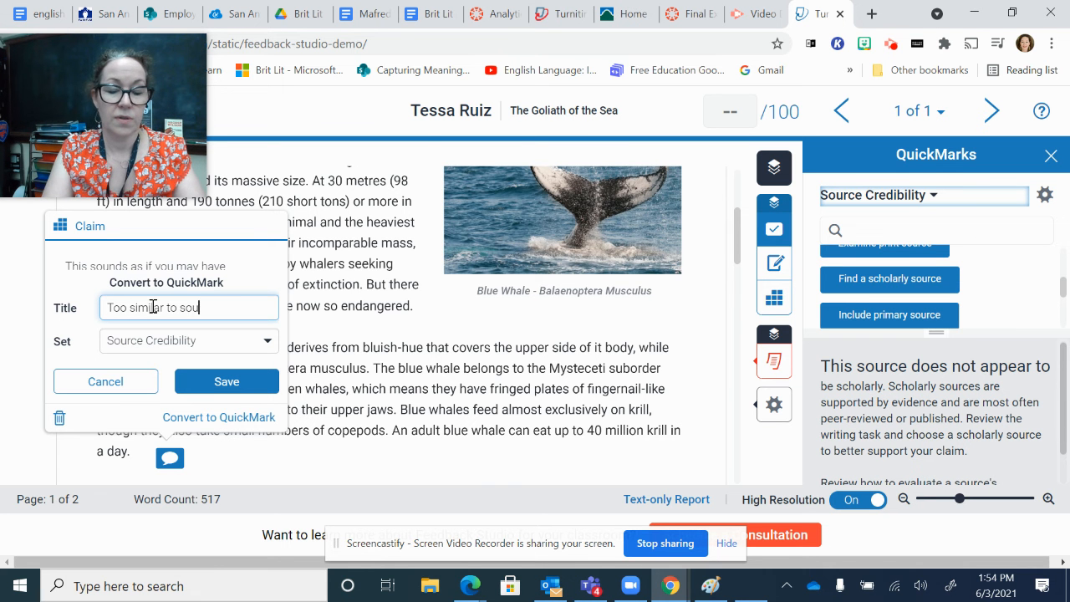
pyautogui.write('rces')
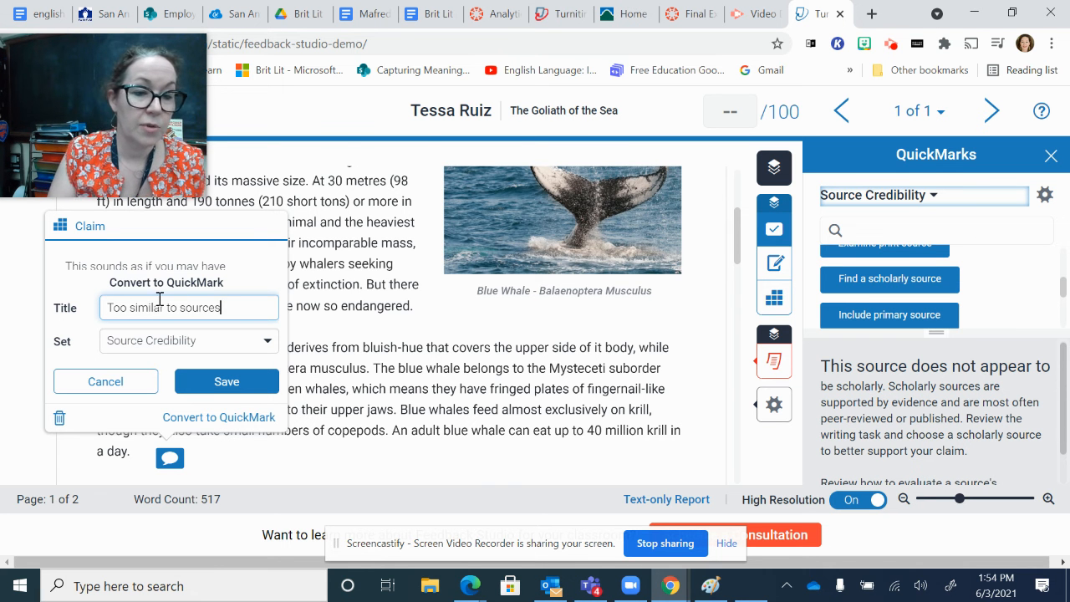
pyautogui.rightClick(154, 315)
pyautogui.click(144, 308)
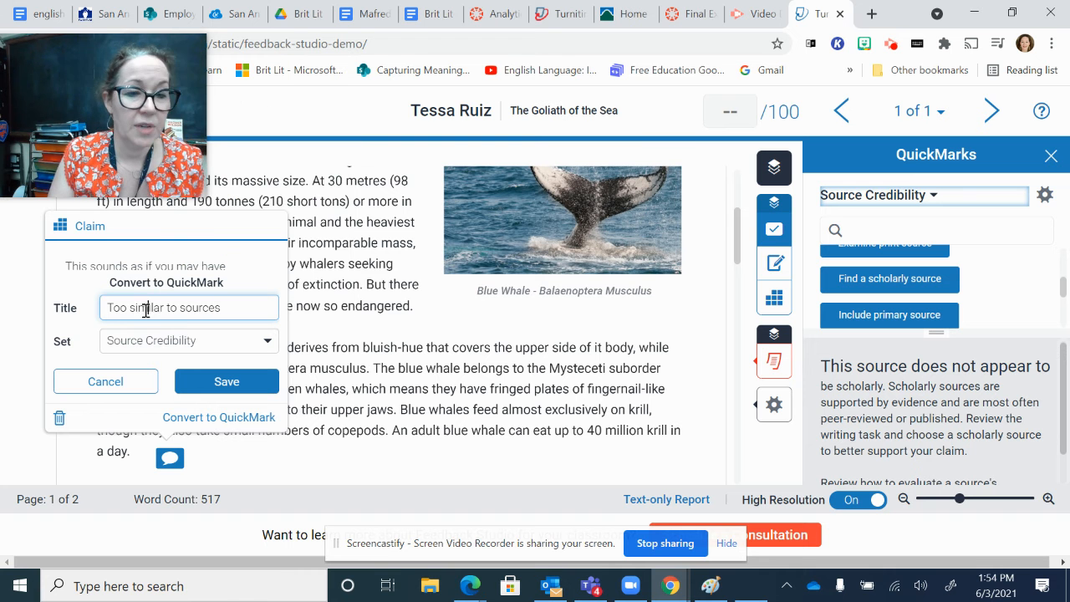
# Step: Save the new QuickMark in the Academic Integrity set
pyautogui.click(203, 344)
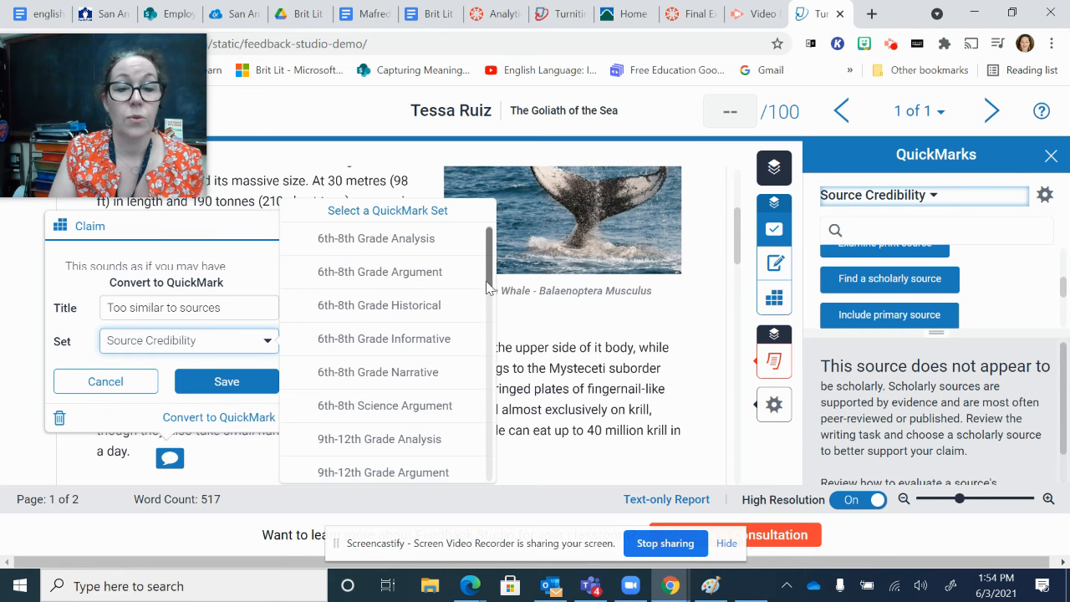
pyautogui.moveTo(489, 287); pyautogui.dragTo(483, 351)
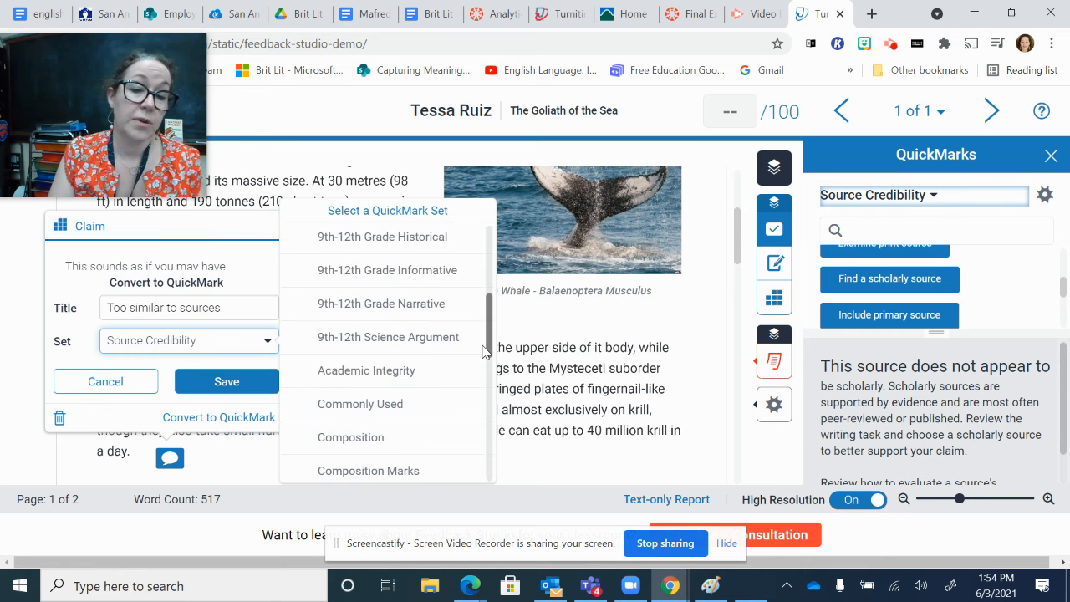
pyautogui.click(410, 372)
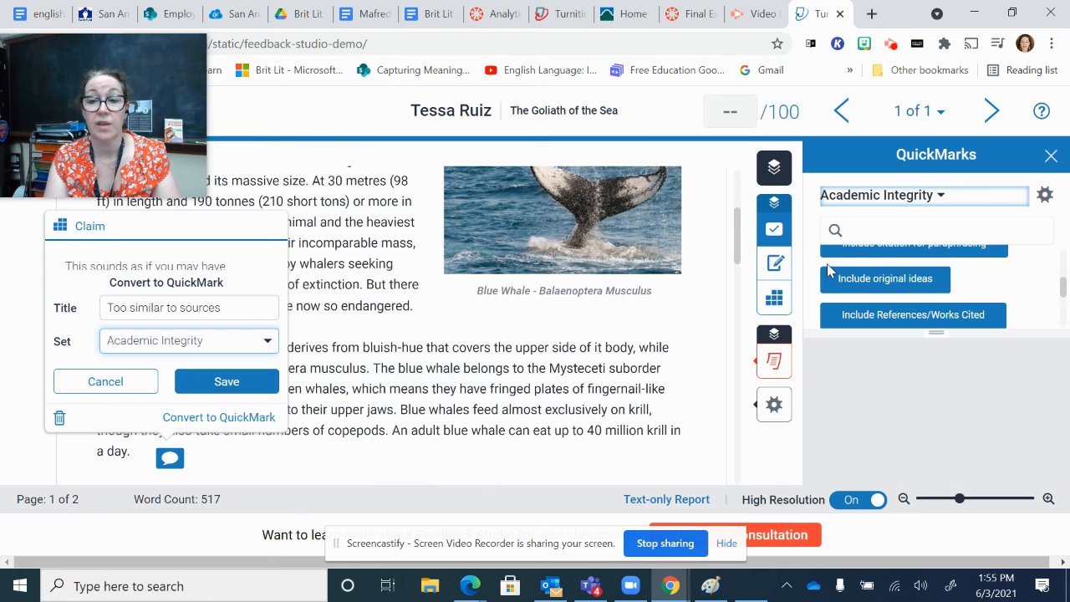
pyautogui.click(222, 384)
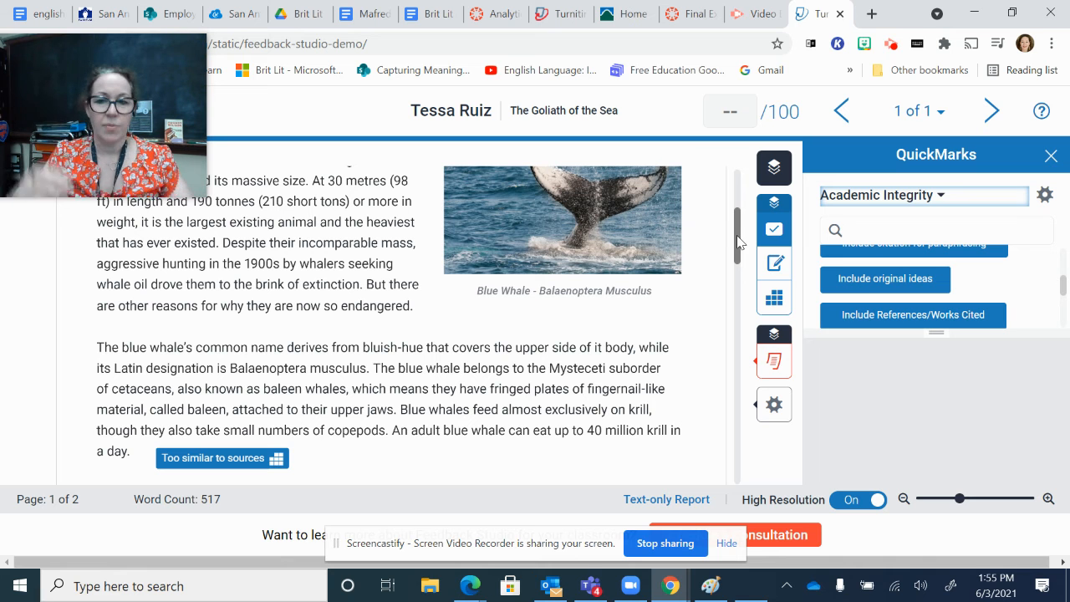
pyautogui.moveTo(738, 242); pyautogui.dragTo(705, 201)
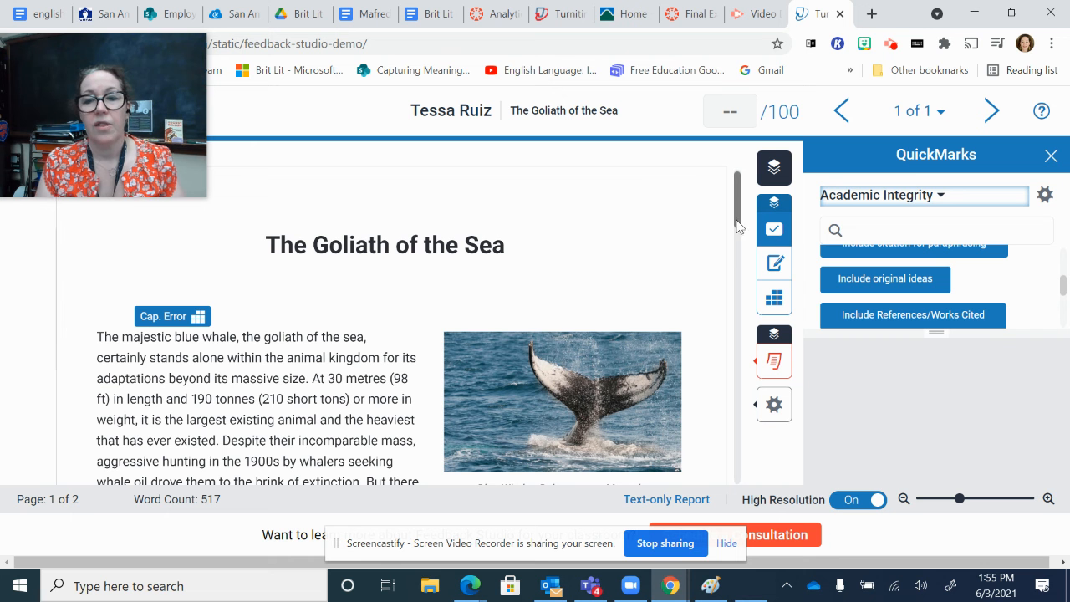
pyautogui.click(255, 358)
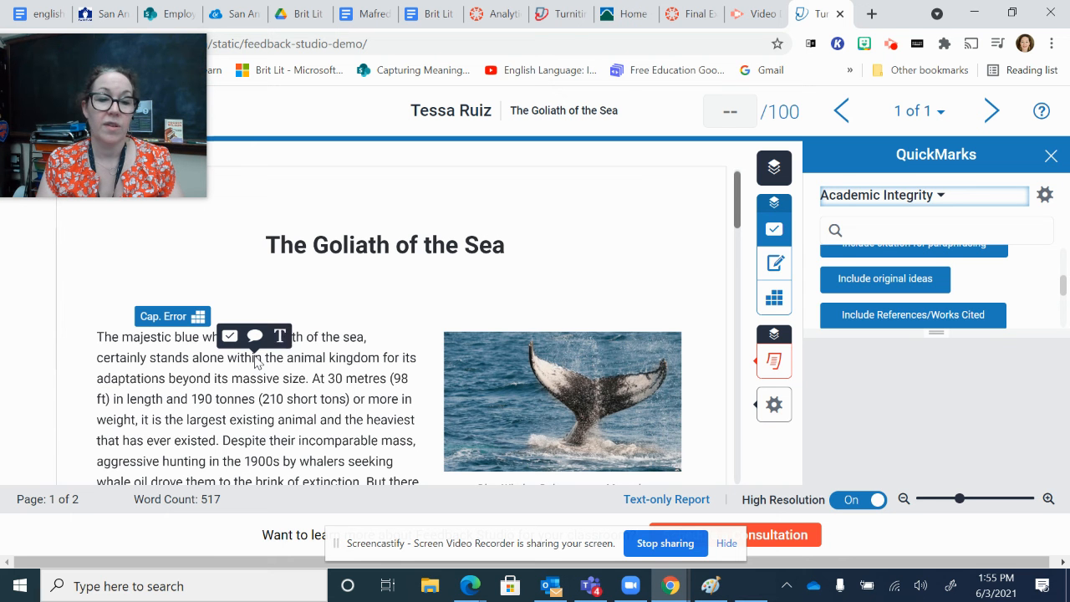
pyautogui.click(285, 337)
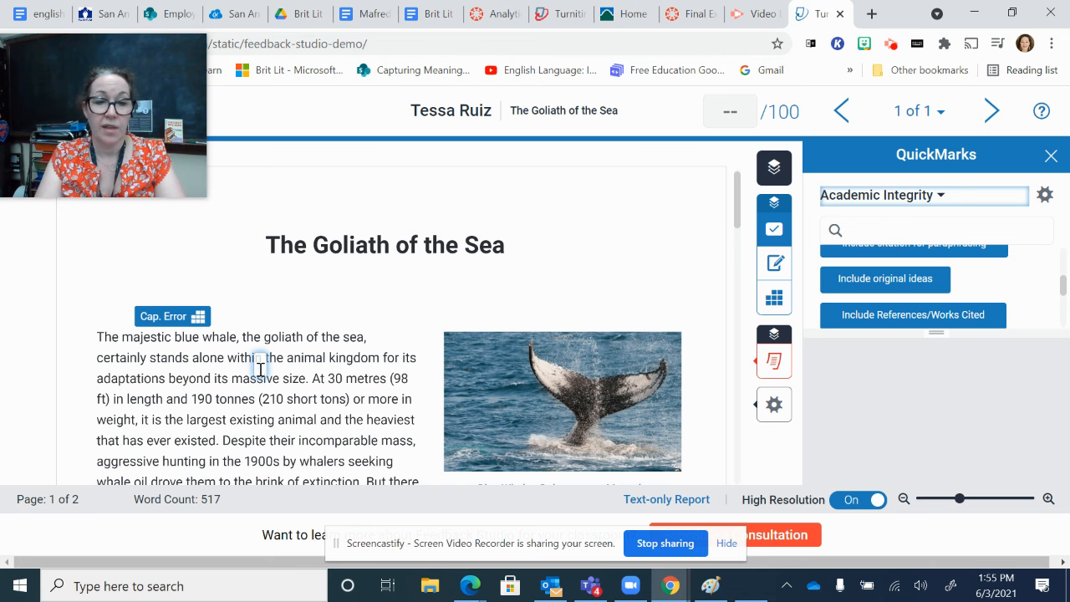
pyautogui.write('Tess')
pyautogui.press('BackSpace')
pyautogui.press('BackSpace')
pyautogui.press('BackSpace')
pyautogui.press('BackSpace')
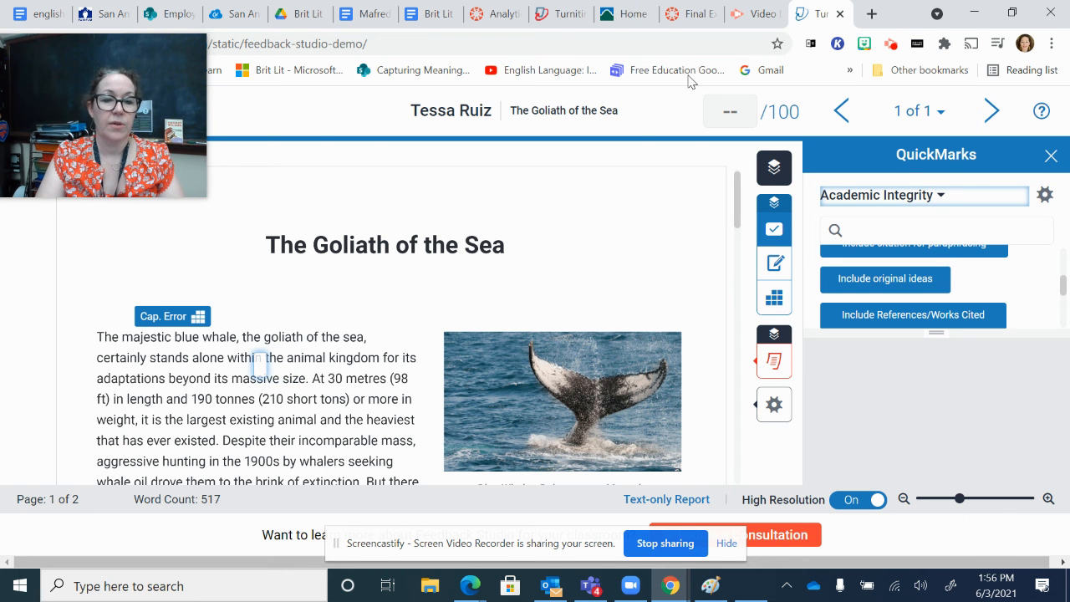
# Step: Add the inline text "don't forget Page number" on the page's empty margin above and beside the paper's title
pyautogui.click(647, 188)
pyautogui.click(647, 196)
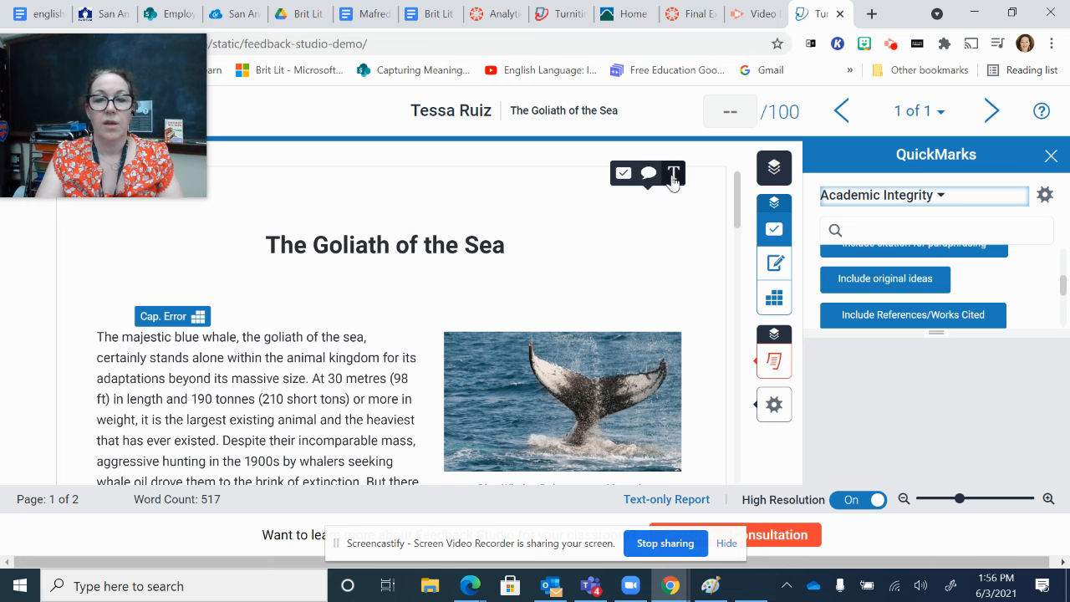
pyautogui.click(674, 179)
pyautogui.write("SDon't")
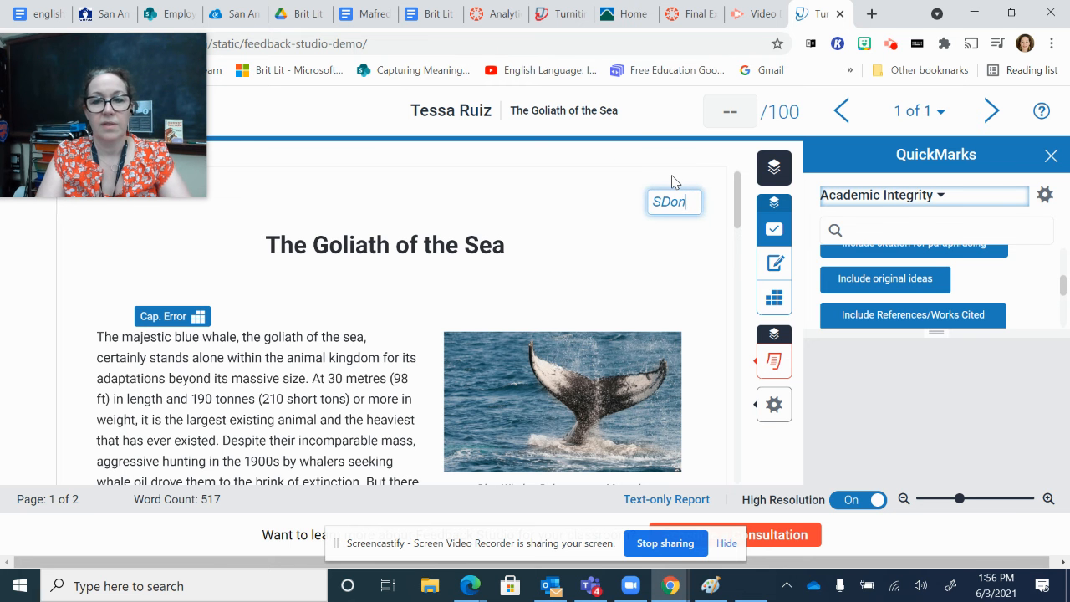
pyautogui.press('BackSpace')
pyautogui.press('BackSpace')
pyautogui.press('BackSpace')
pyautogui.press('BackSpace')
pyautogui.press('BackSpace')
pyautogui.press('BackSpace')
pyautogui.write("don't forg")
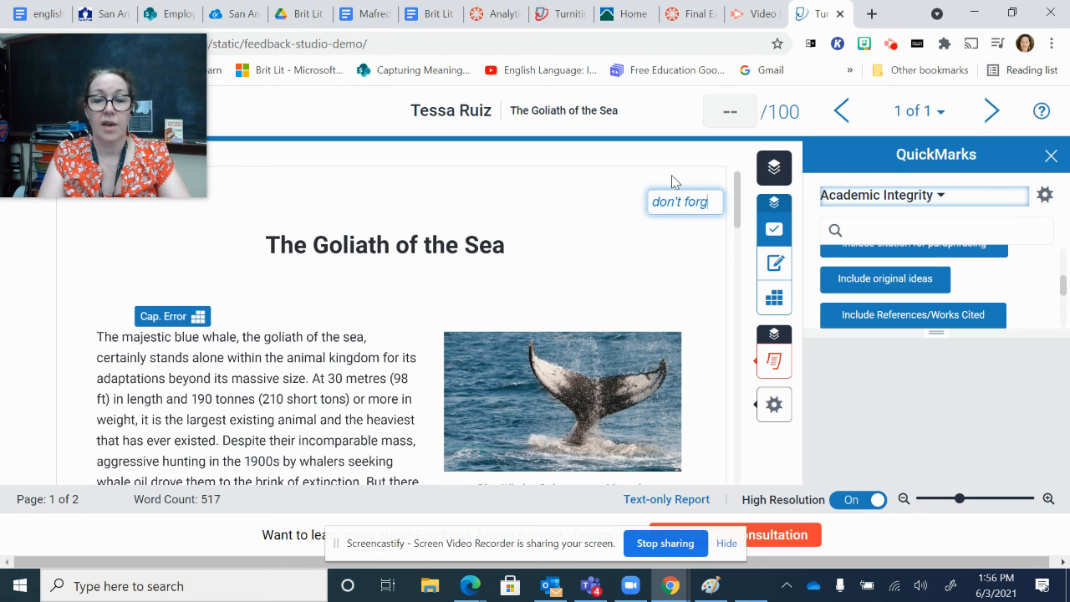
pyautogui.write('et Page number')
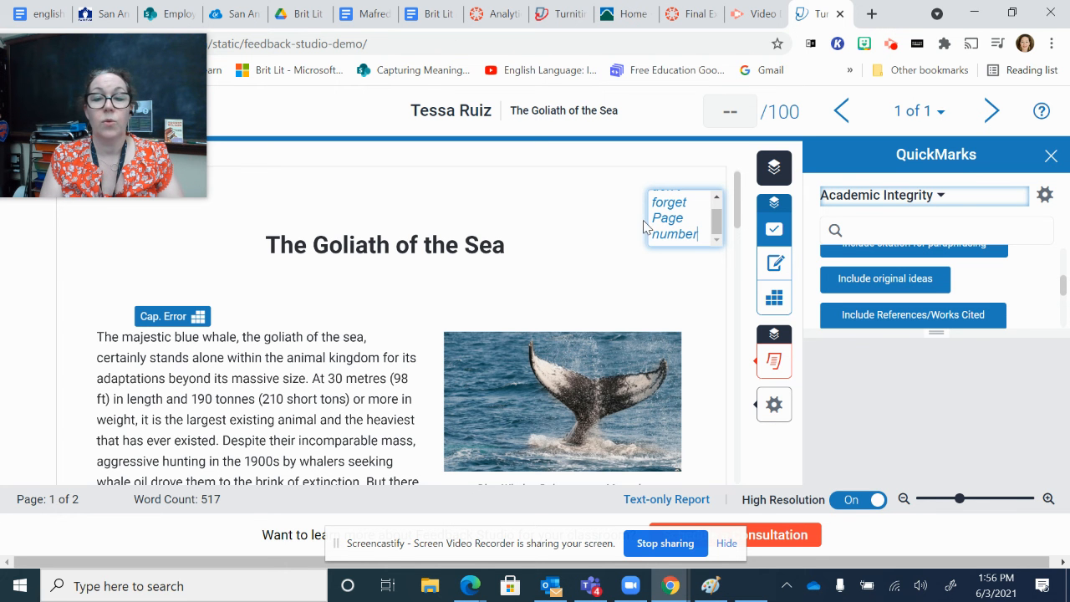
pyautogui.click(586, 228)
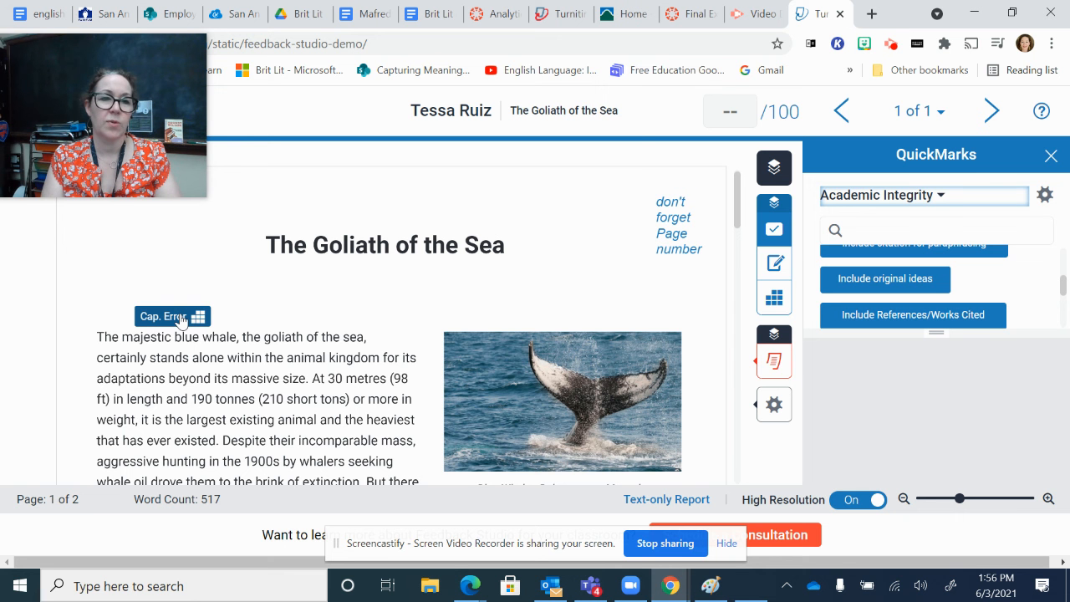
# Step: Place the "Include original ideas" QuickMark at the end of a line in the first paragraph, next to the whale photo
pyautogui.moveTo(856, 282); pyautogui.dragTo(429, 455)
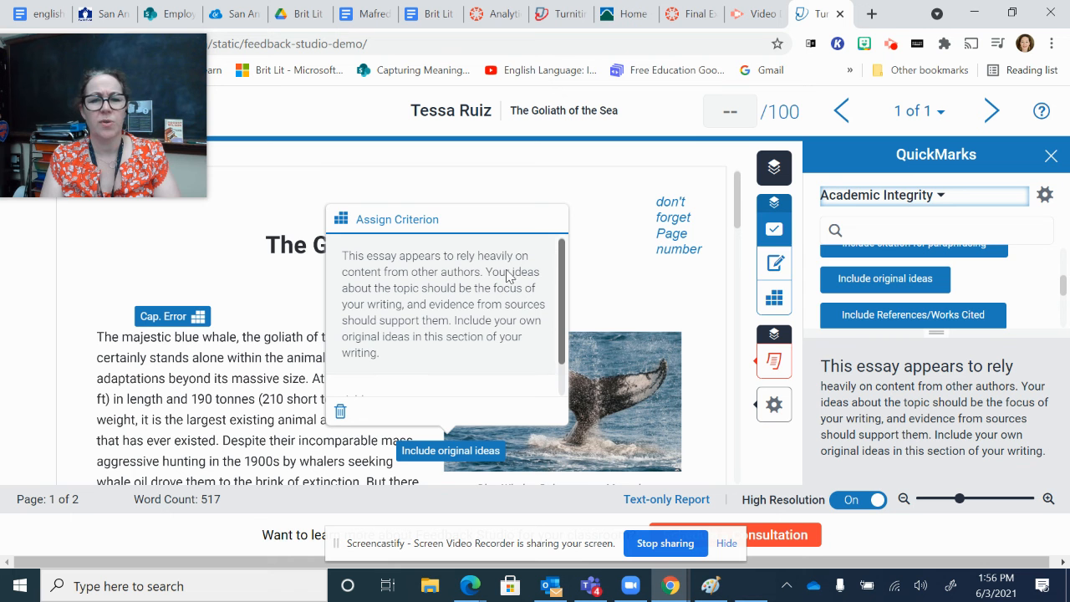
pyautogui.click(652, 269)
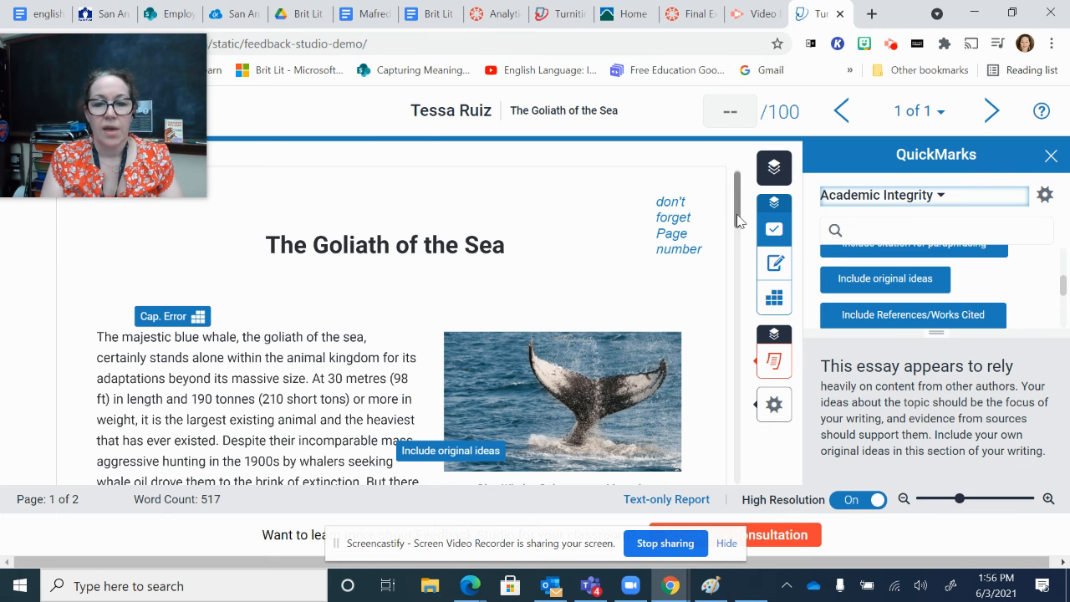
# Step: Strike through the third paragraph's opening sentence, beginning "These gargantuan beasts"
pyautogui.scroll(-5, 737, 219)
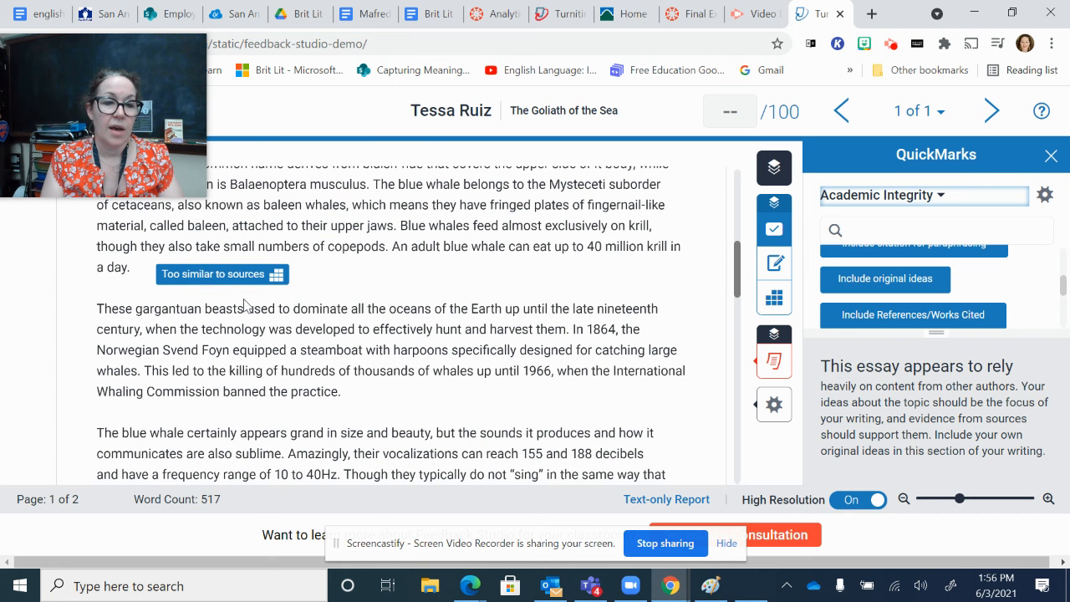
pyautogui.moveTo(97, 309); pyautogui.dragTo(573, 339)
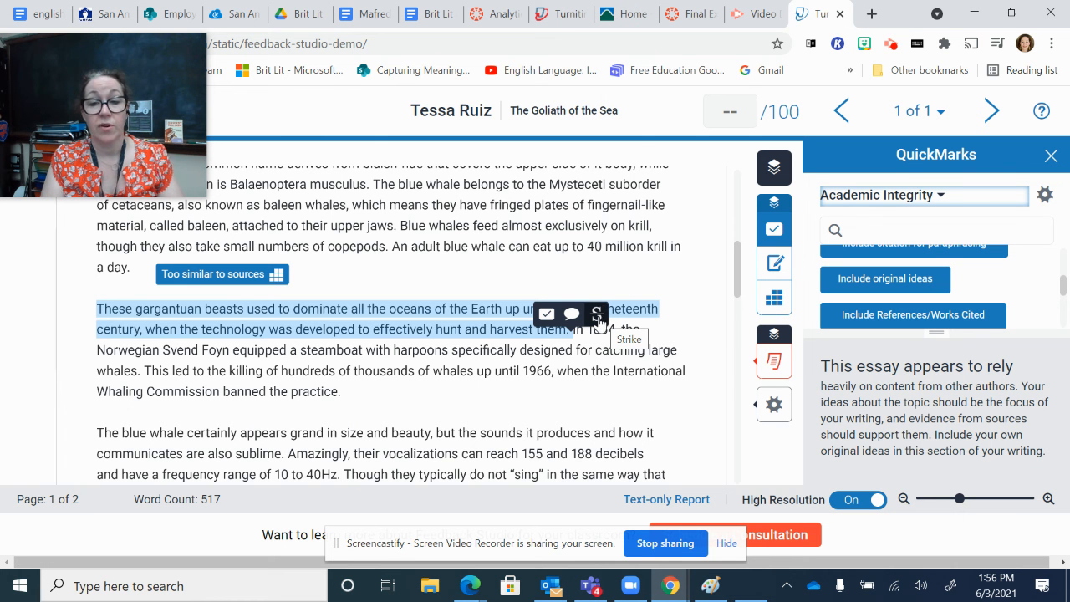
pyautogui.click(599, 321)
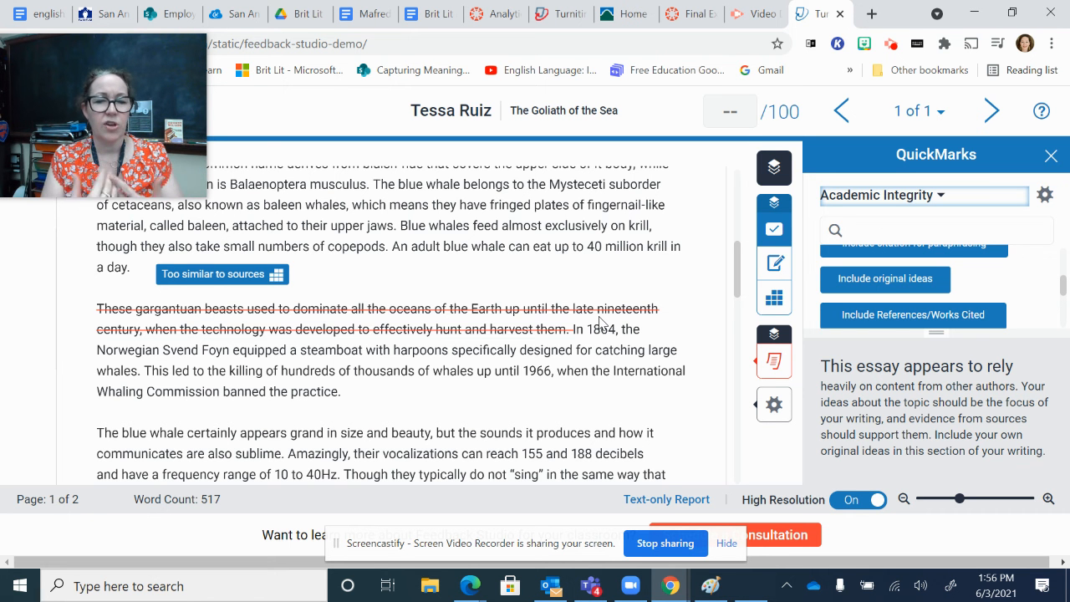
# Step: Add a comment above the end of the struck-through line reading "This is irrelevant to your point"
pyautogui.click(642, 289)
pyautogui.click(641, 266)
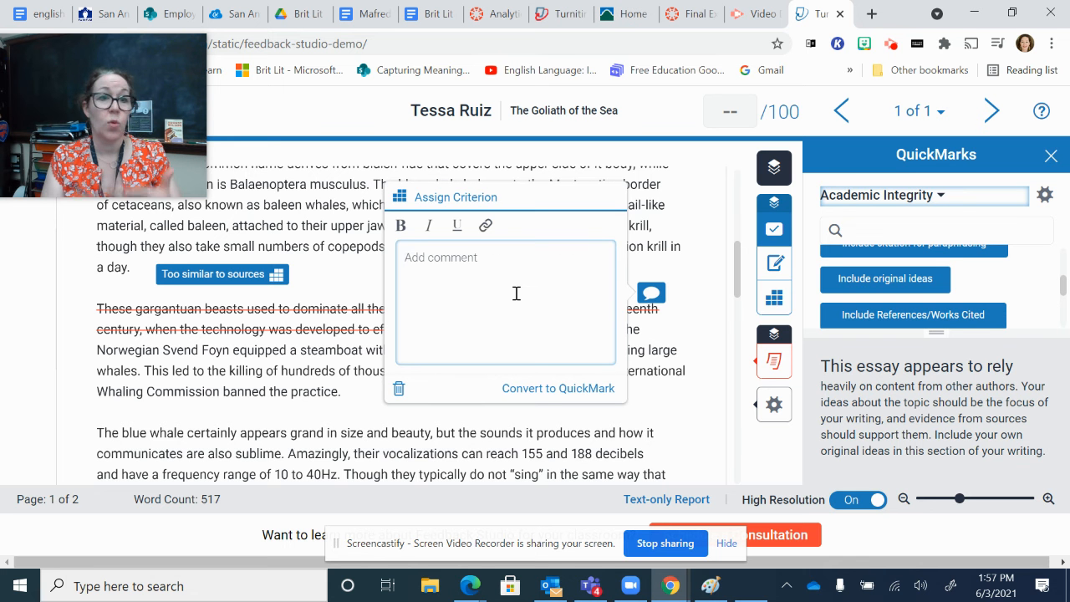
pyautogui.write('Thi')
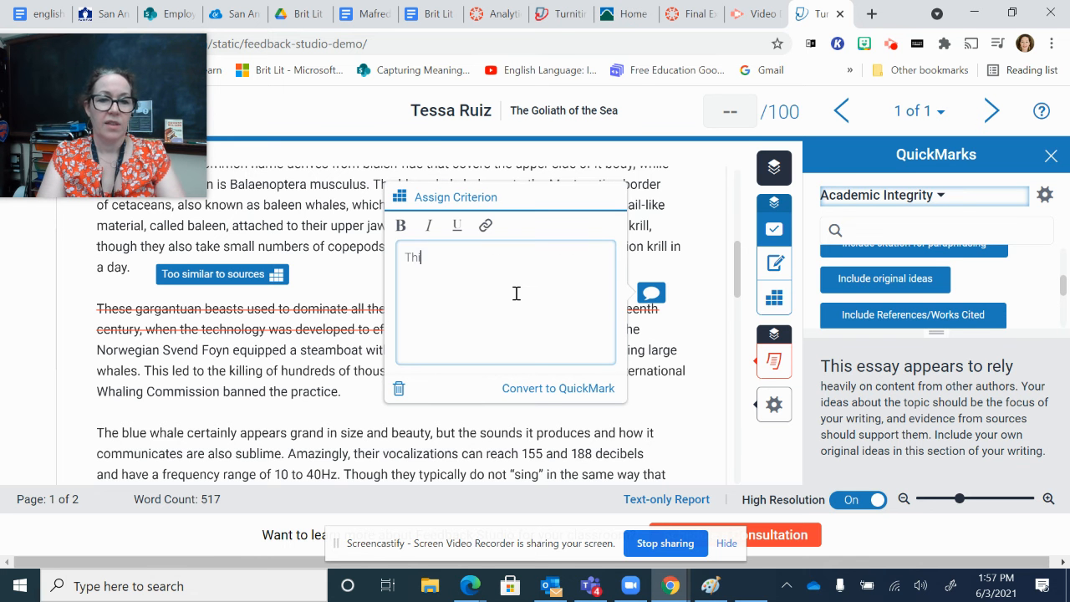
pyautogui.write('s is irrelevant t')
pyautogui.write('o t')
pyautogui.write('your point')
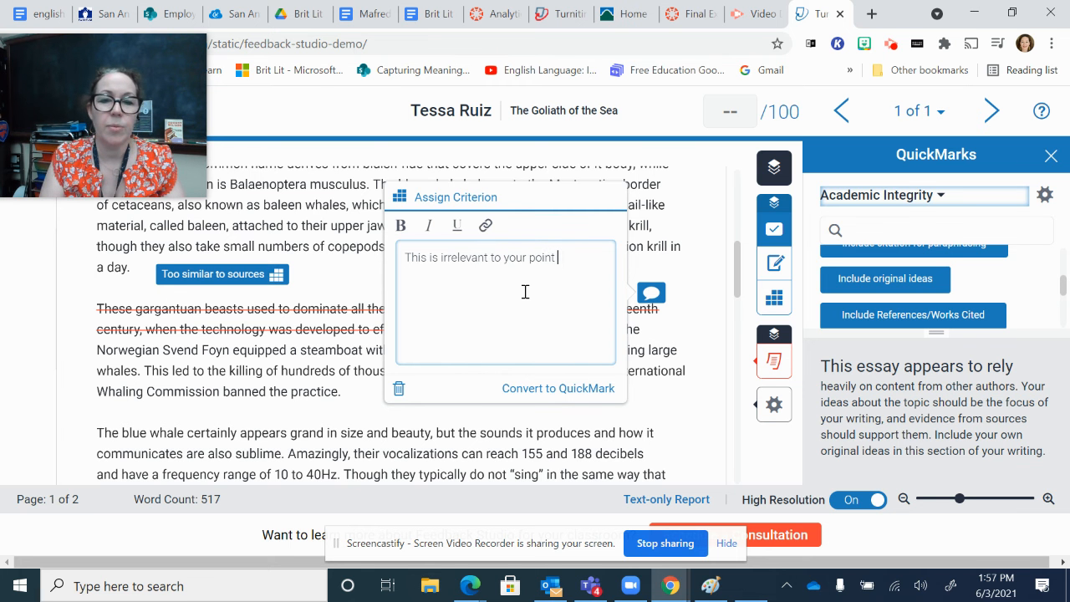
# Step: Assign the Cohesion criterion to the irrelevance comment and move its marker beside the end of the struck-through line
pyautogui.click(456, 194)
pyautogui.click(441, 299)
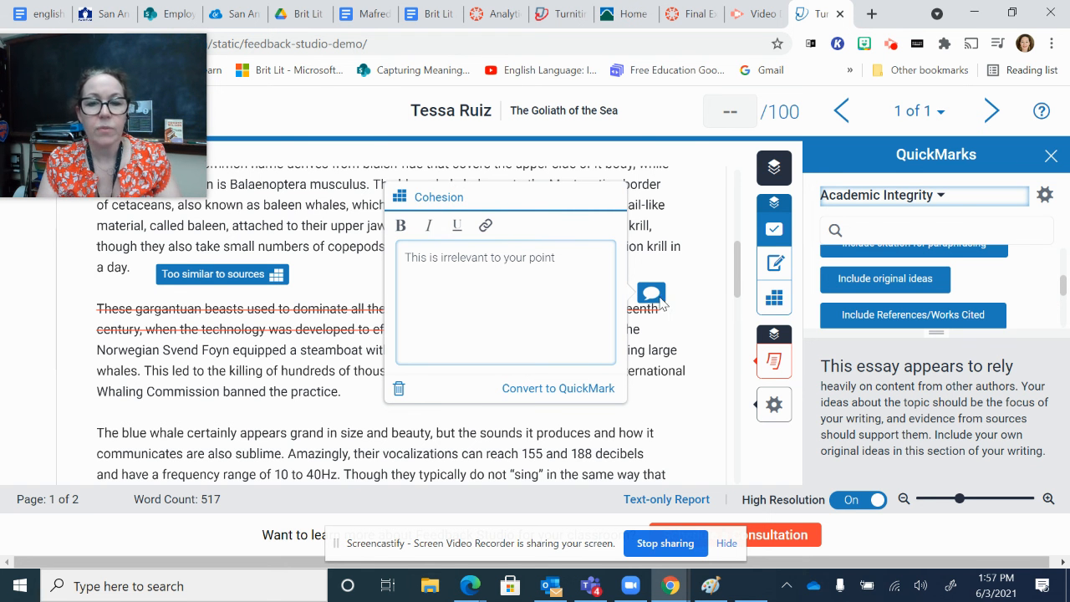
pyautogui.click(657, 357)
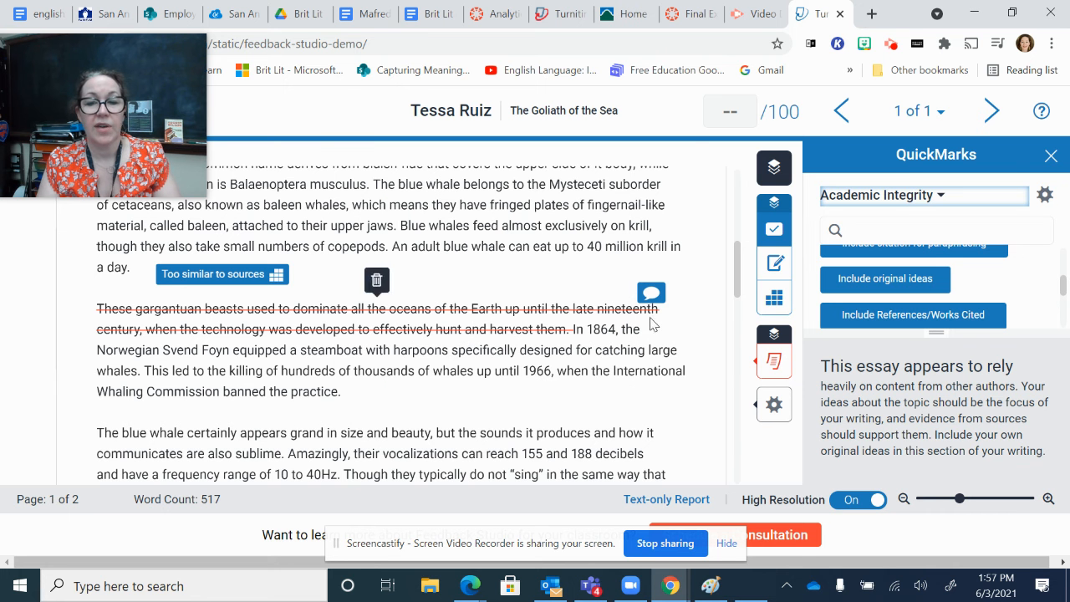
pyautogui.moveTo(651, 293); pyautogui.dragTo(676, 312)
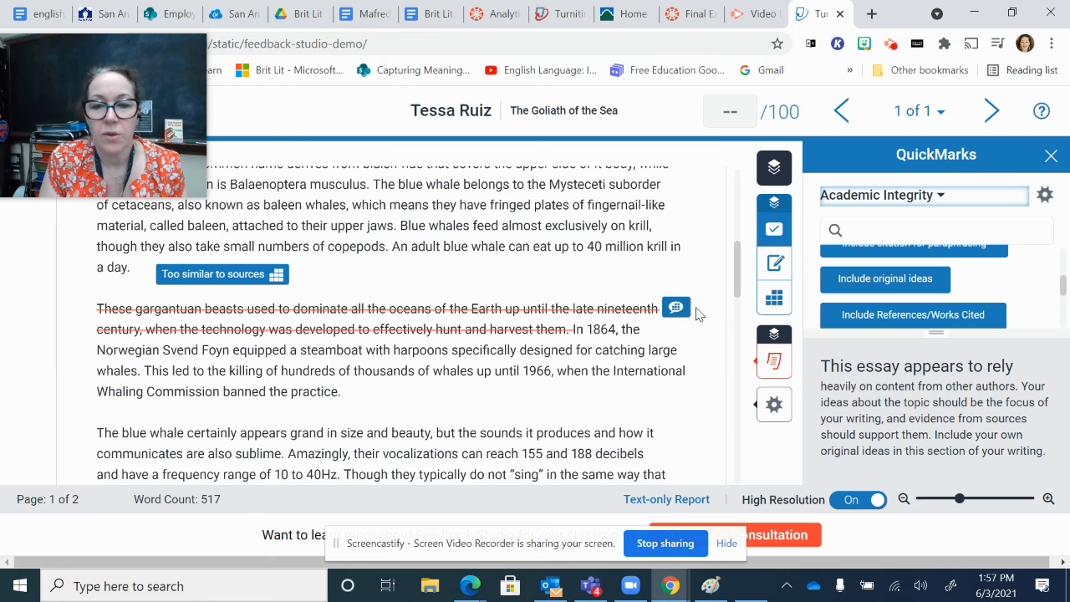
pyautogui.moveTo(654, 306)
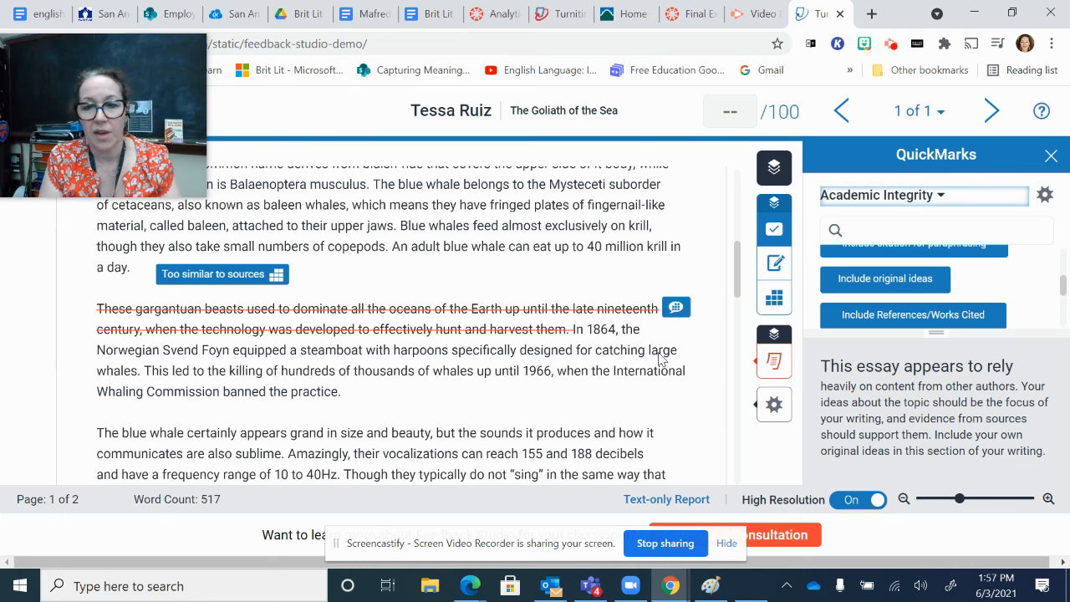
# Step: Comment on the third paragraph's last sentence with "This is a good your source. I appreciate your paraphrasing."
pyautogui.moveTo(342, 395); pyautogui.dragTo(145, 374)
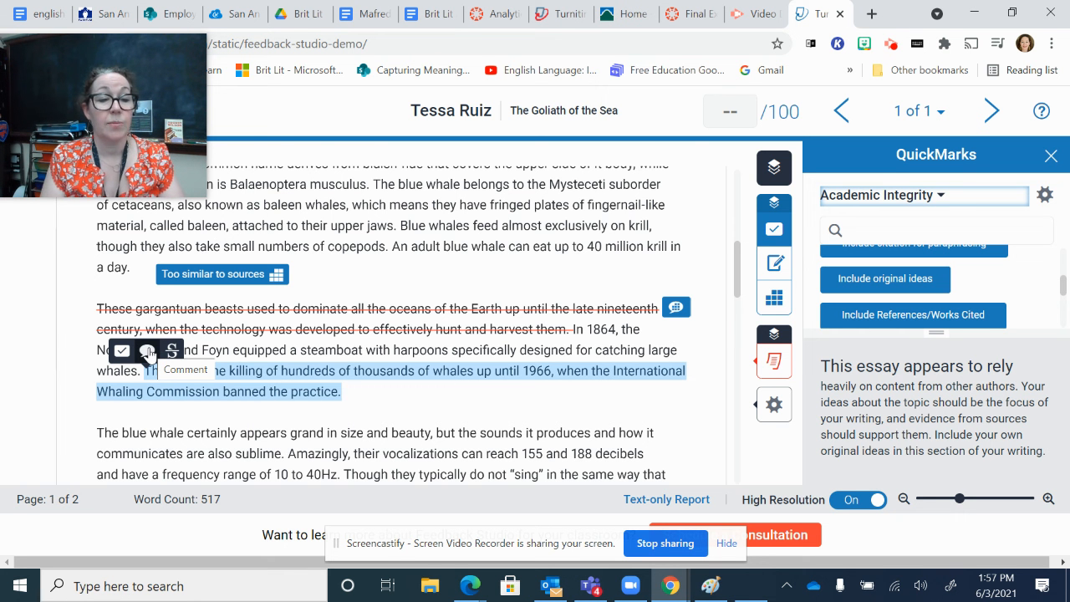
pyautogui.click(147, 351)
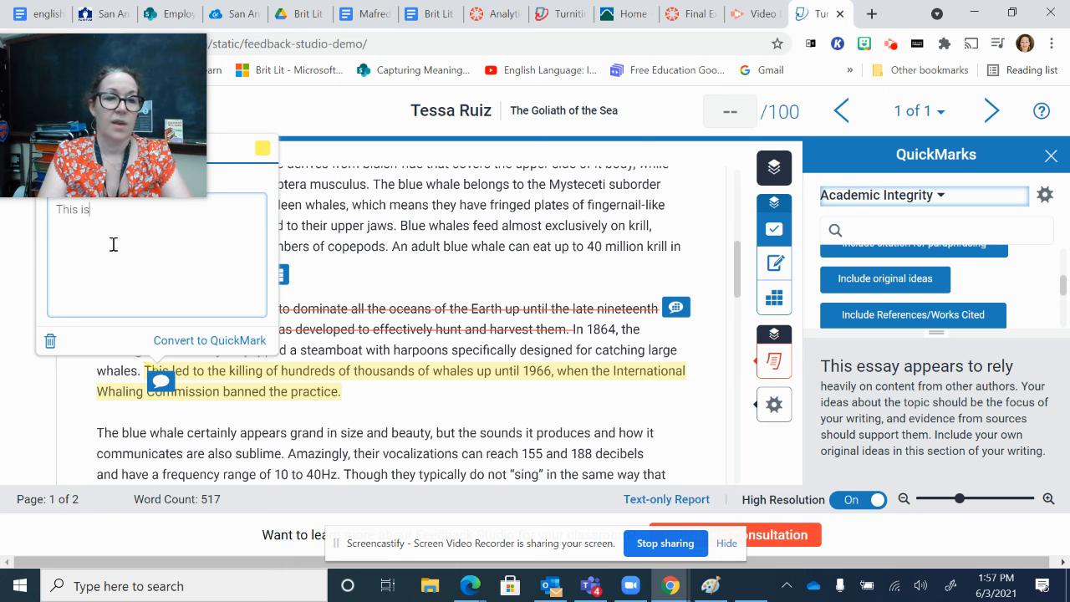
pyautogui.write('This is ')
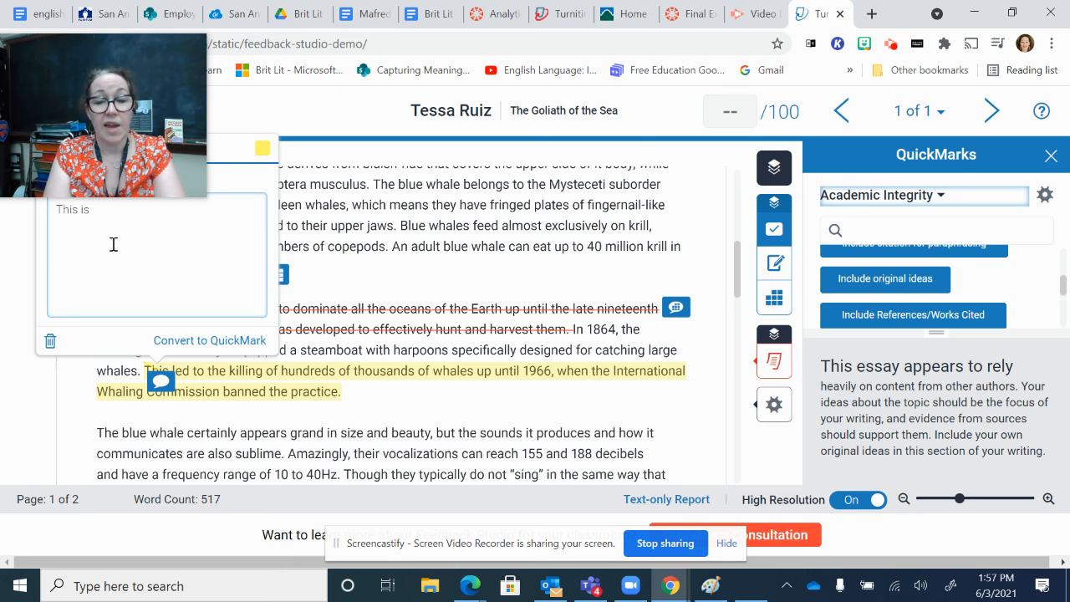
pyautogui.write('a good your source. I appreica')
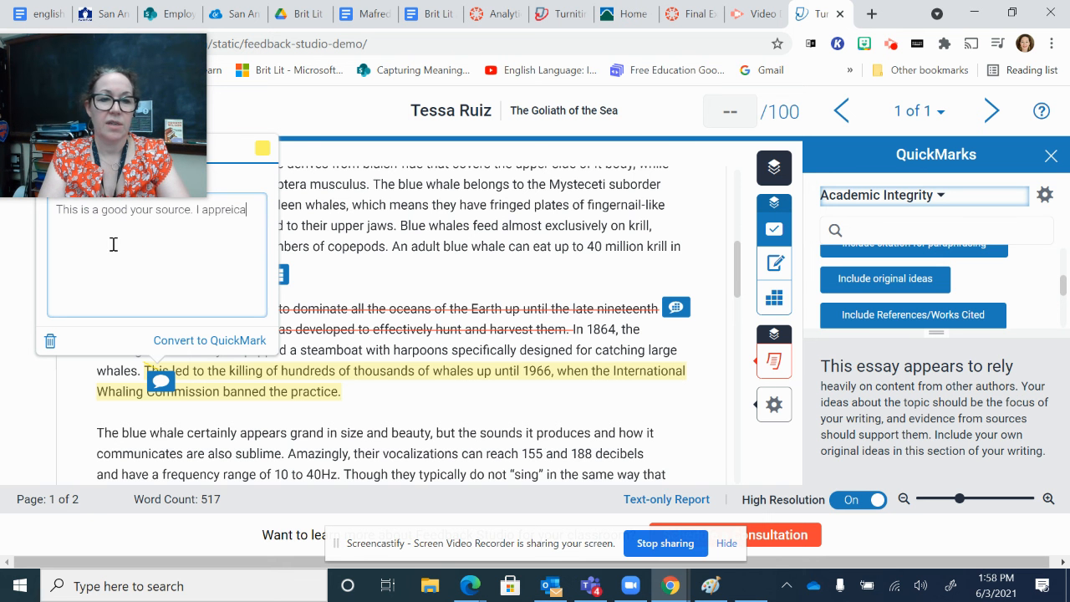
pyautogui.press('BackSpace')
pyautogui.press('BackSpace')
pyautogui.write('ciate your paraphrasing.')
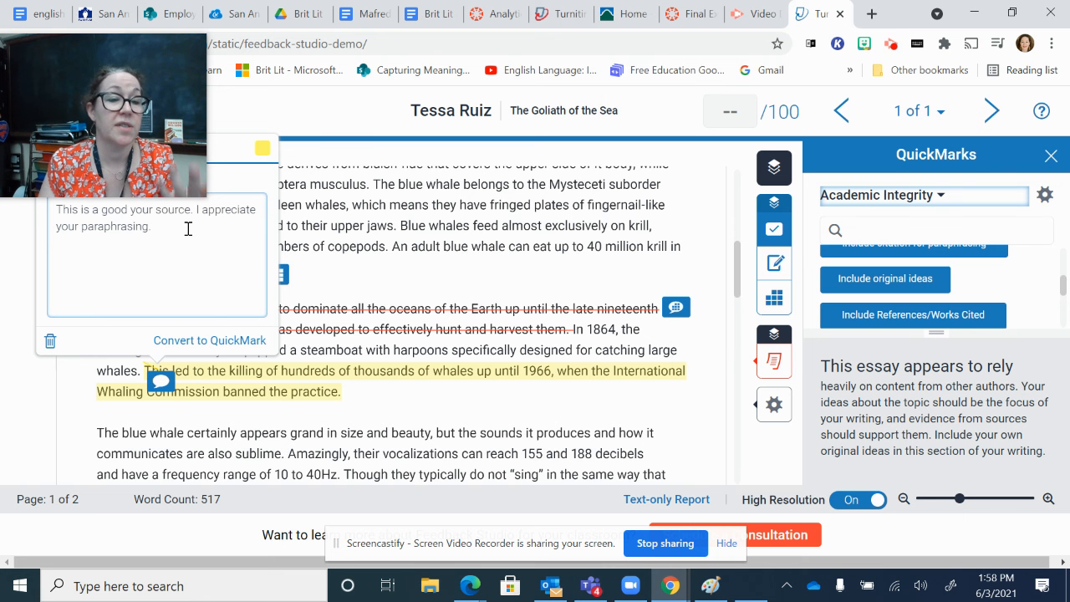
# Step: Set the highlight colour of the paraphrasing comment to green and close the comment
pyautogui.moveTo(133, 82); pyautogui.dragTo(896, 57)
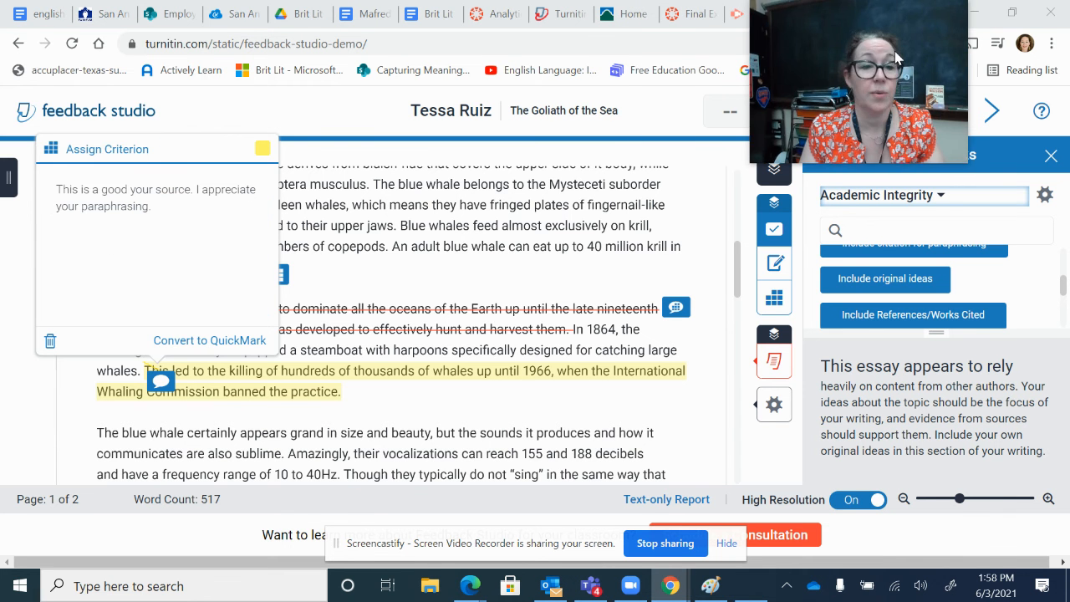
pyautogui.click(263, 152)
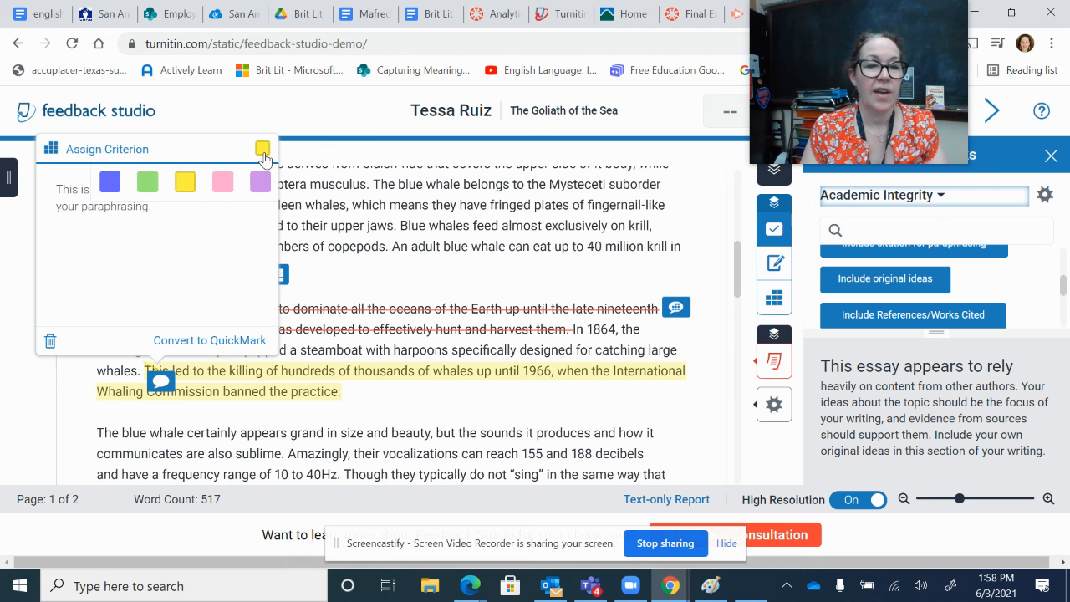
pyautogui.click(147, 183)
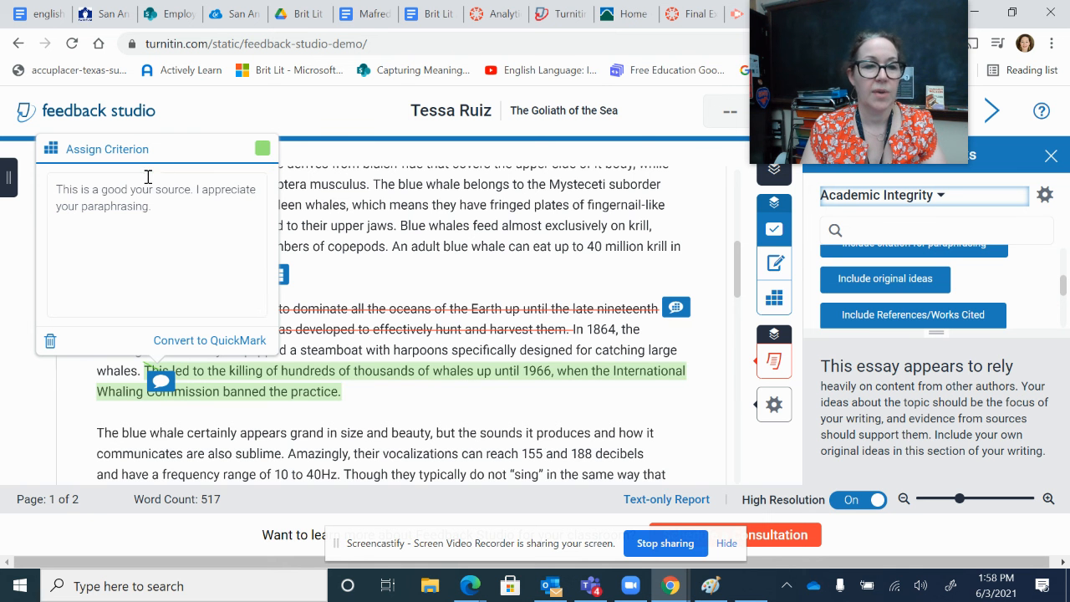
pyautogui.click(262, 148)
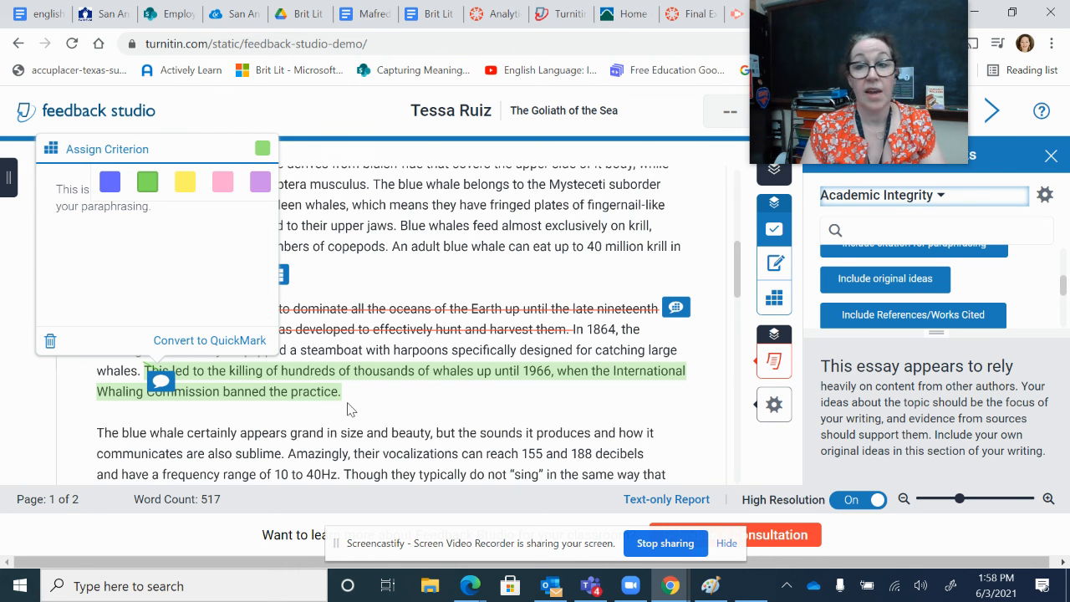
pyautogui.click(373, 380)
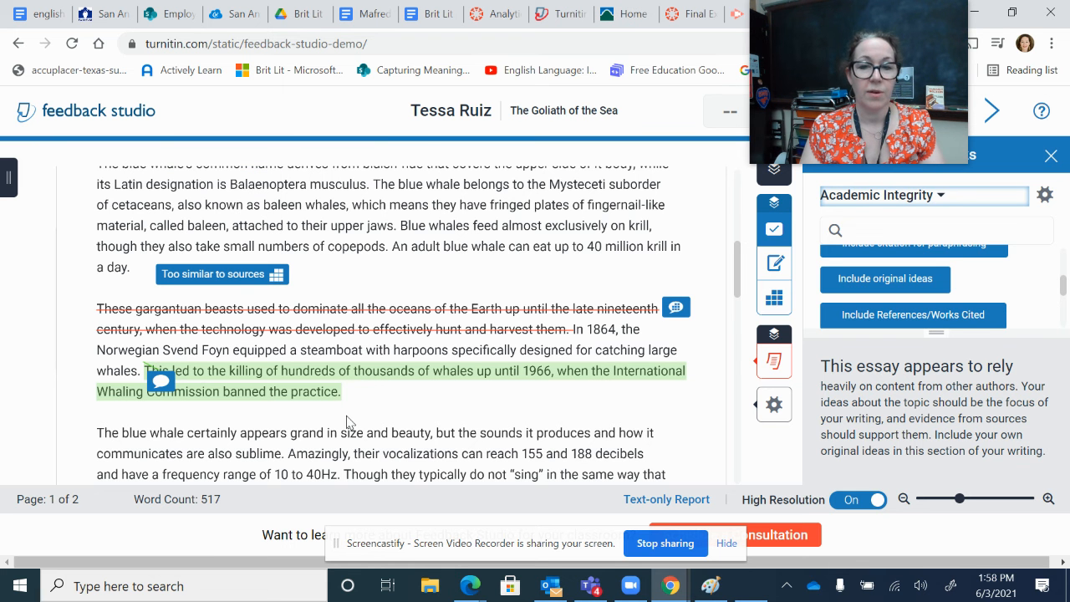
pyautogui.moveTo(735, 255); pyautogui.dragTo(724, 287)
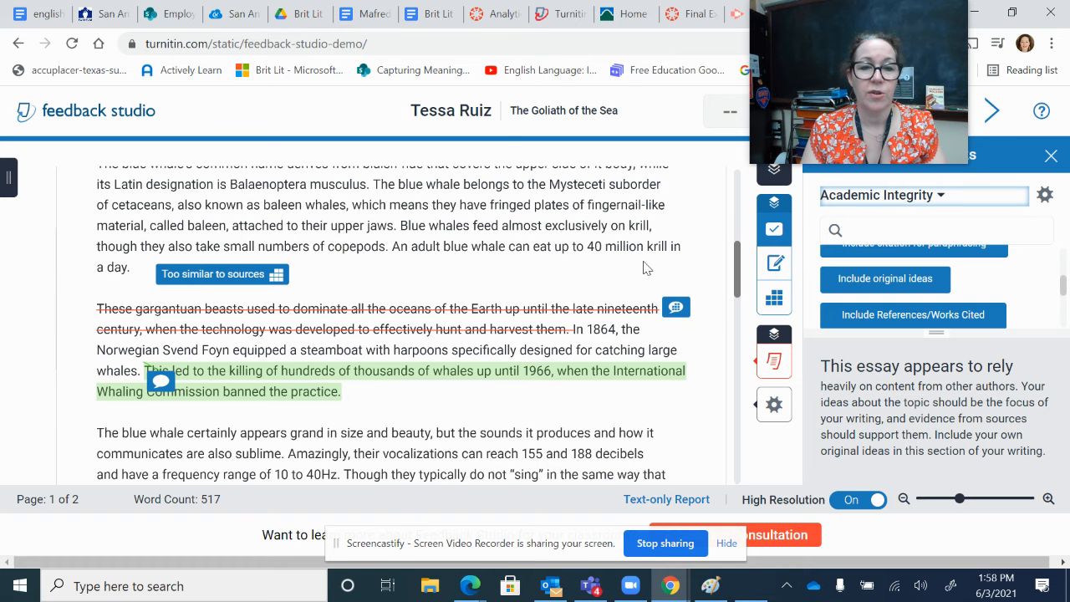
pyautogui.click(475, 184)
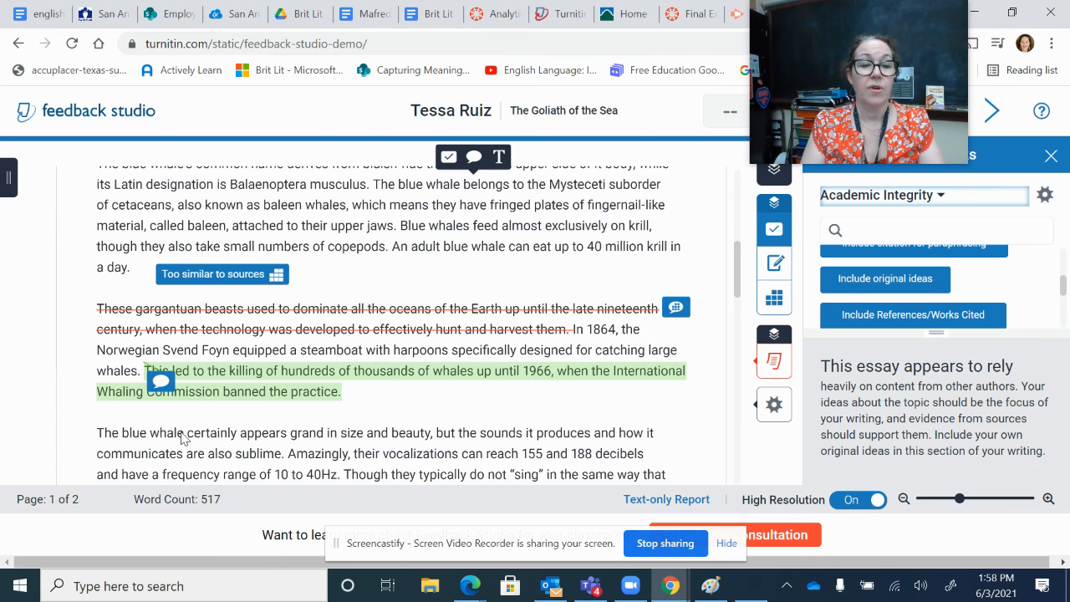
pyautogui.moveTo(288, 454); pyautogui.dragTo(95, 438)
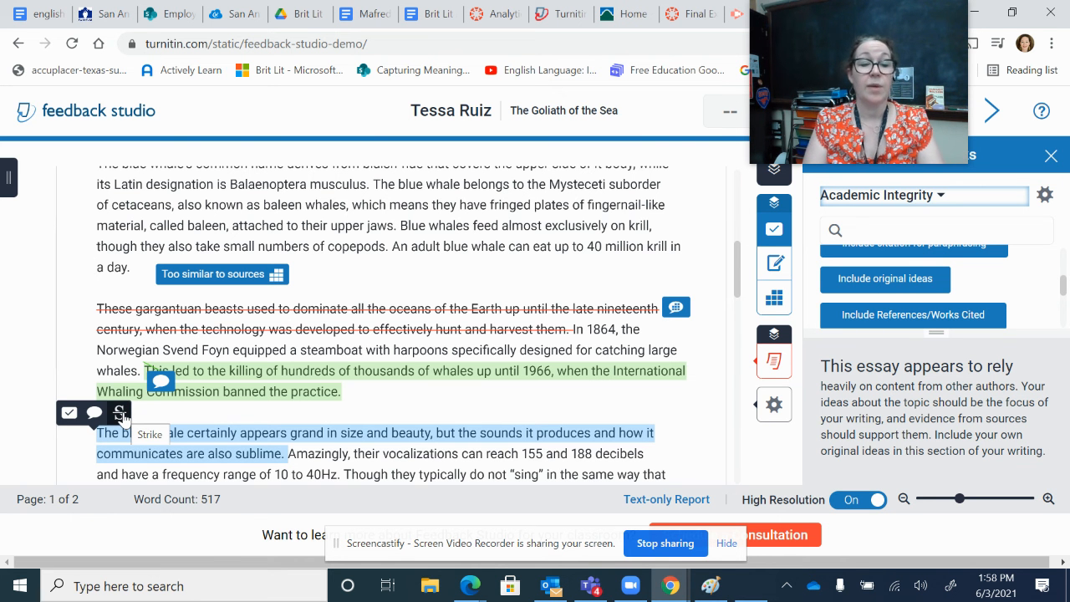
# Step: Delete the "This is irrelevant to your point" comment and the strikethrough on the third paragraph's opening sentence
pyautogui.click(679, 311)
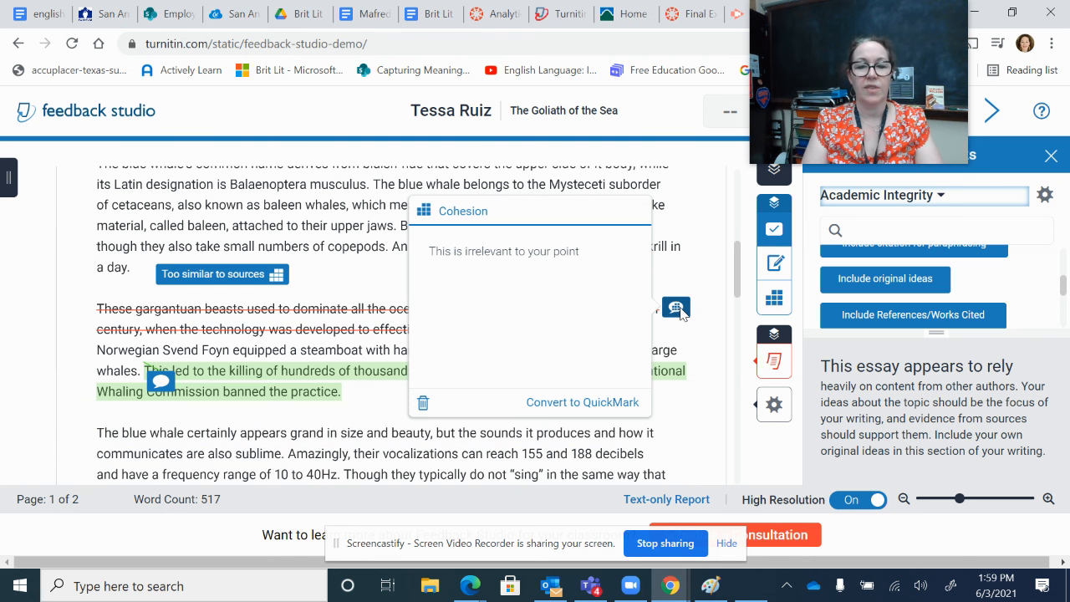
pyautogui.click(422, 405)
pyautogui.click(473, 316)
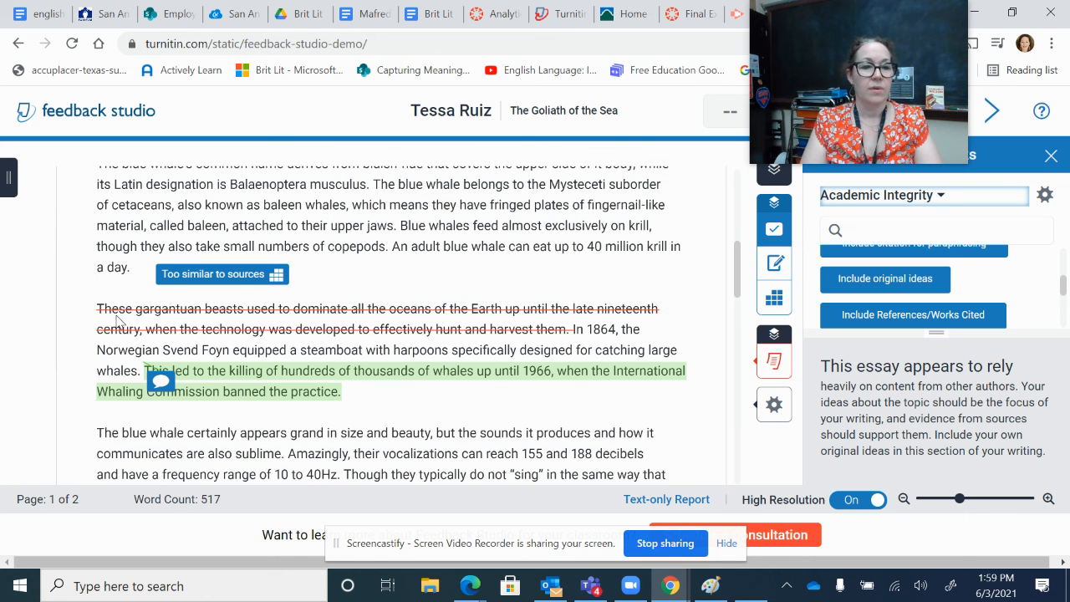
pyautogui.moveTo(424, 338)
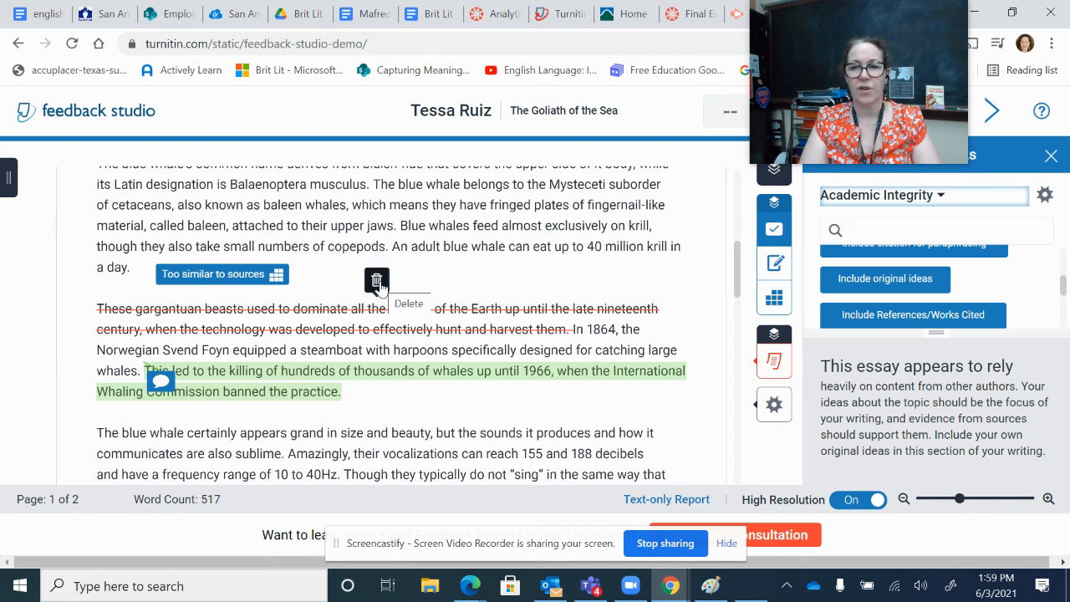
pyautogui.click(377, 283)
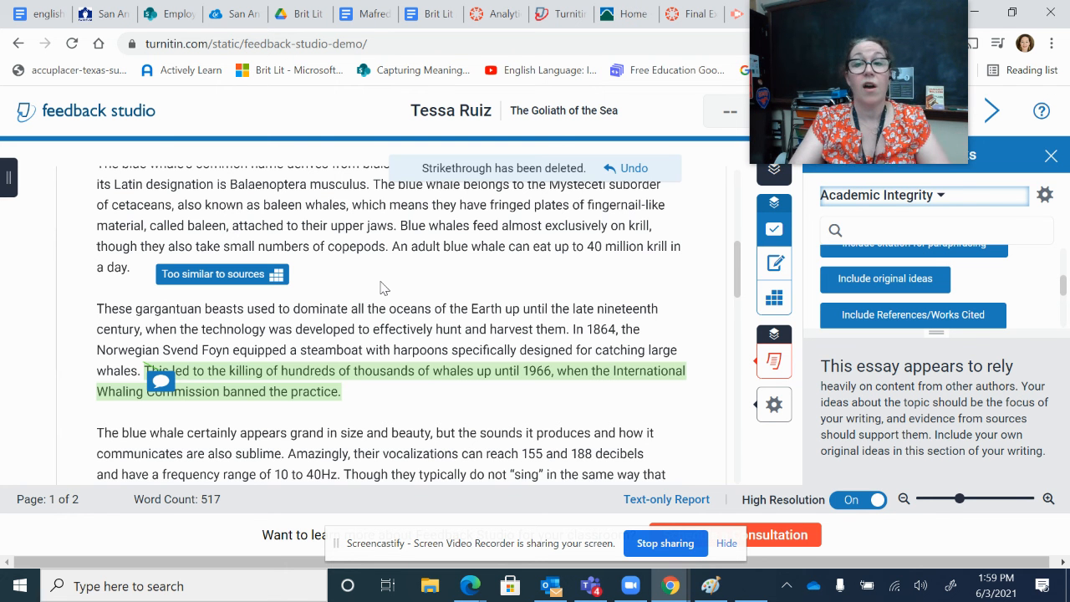
# Step: Delete the green-highlighted paraphrasing comment from the last sentence of the third paragraph
pyautogui.click(161, 380)
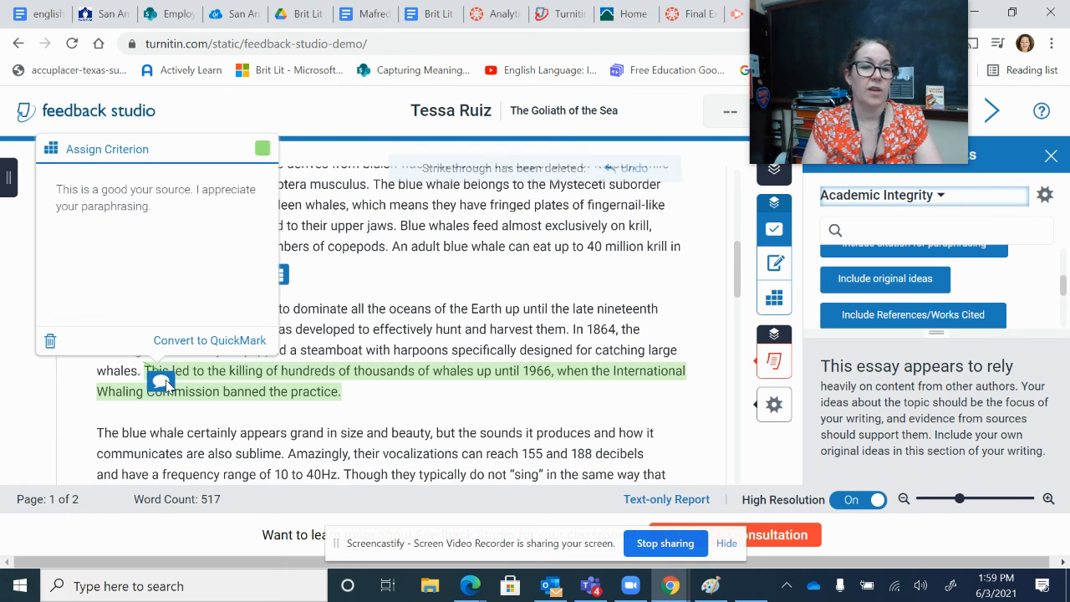
pyautogui.click(49, 342)
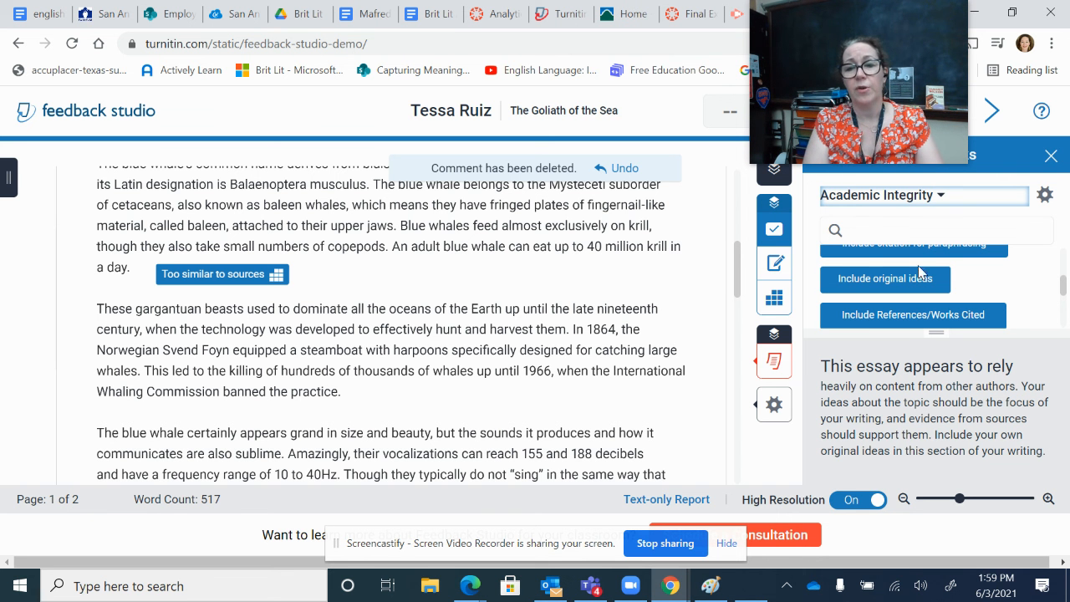
# Step: Rate the Claim criterion as Developing (2) in the CCSS 11th-12th Grade rubric and look through the remaining criteria
pyautogui.click(783, 301)
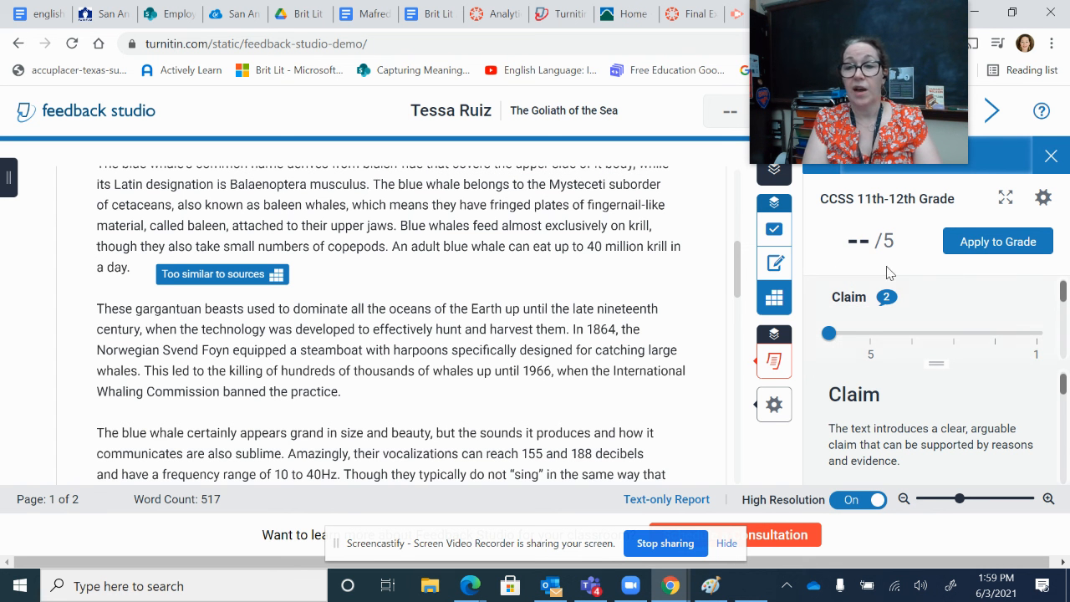
pyautogui.click(871, 335)
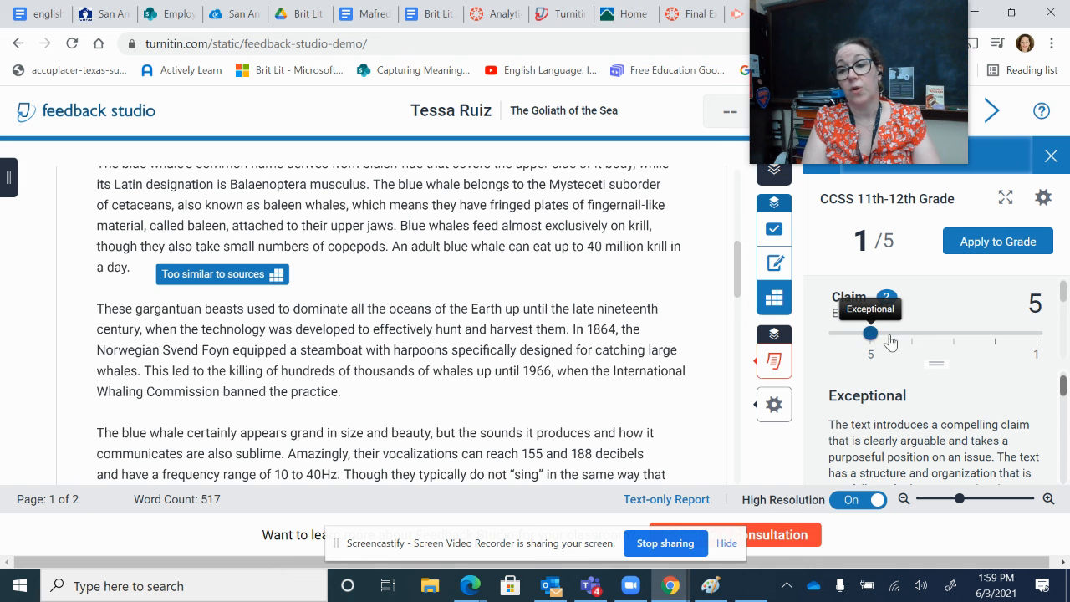
pyautogui.click(911, 335)
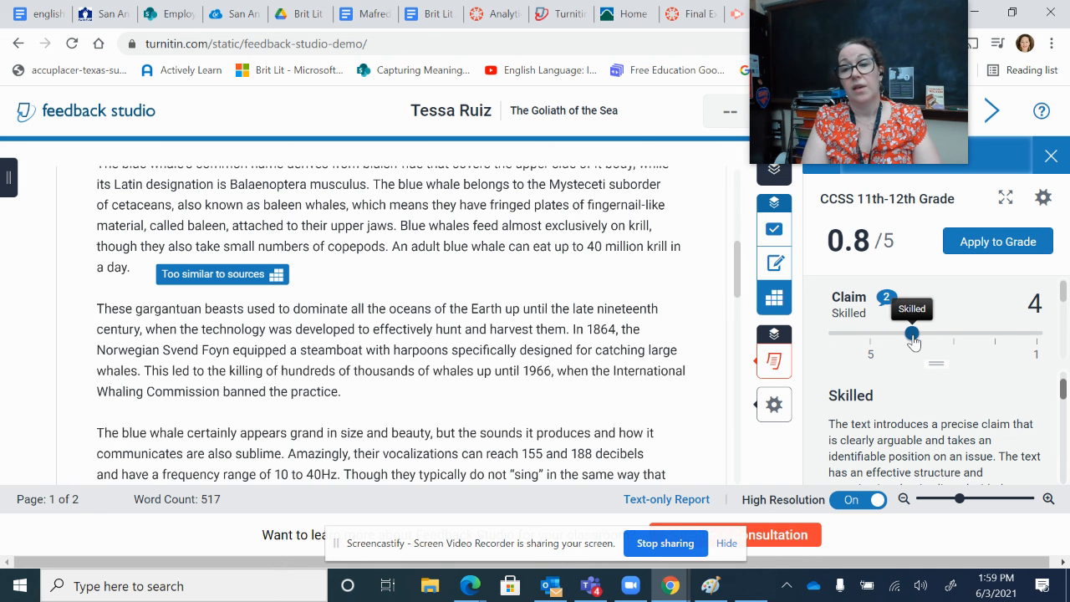
pyautogui.click(953, 335)
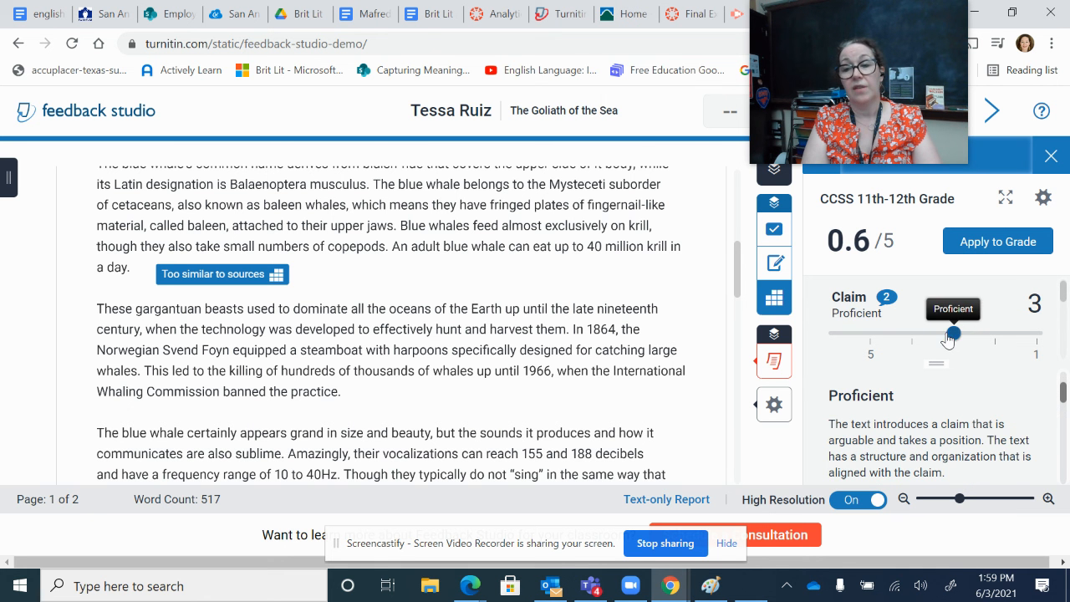
pyautogui.click(994, 337)
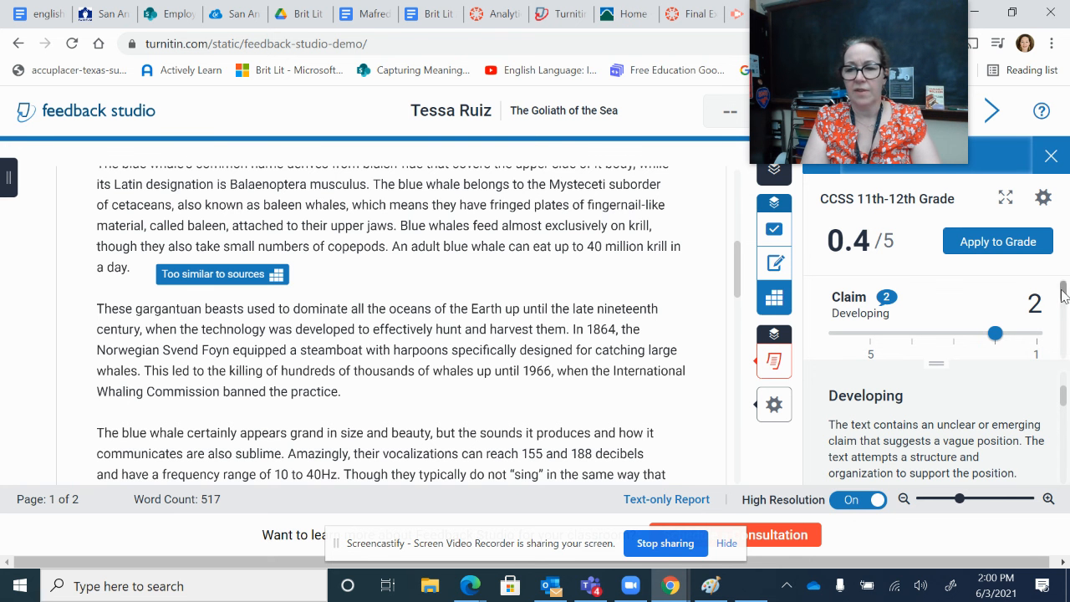
pyautogui.moveTo(1064, 295); pyautogui.dragTo(1063, 300)
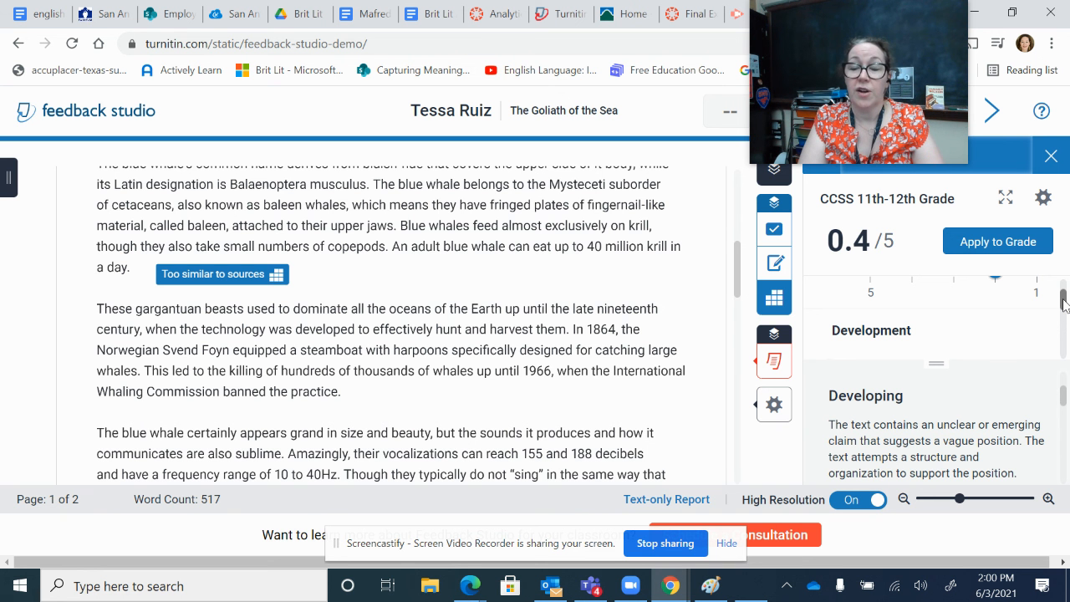
pyautogui.moveTo(1063, 302); pyautogui.dragTo(1053, 360)
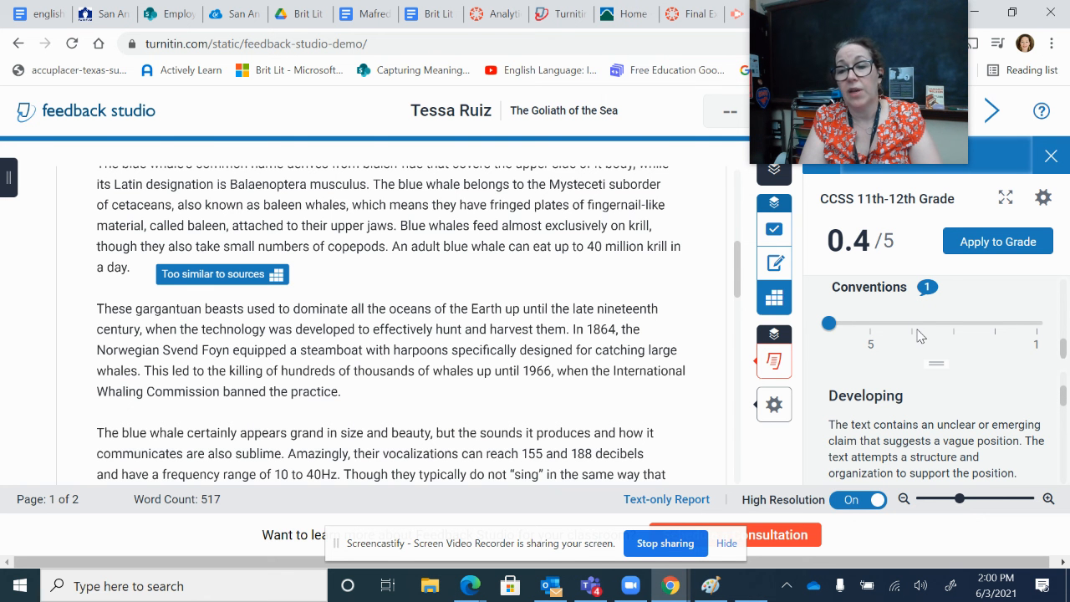
# Step: Open the feedback summary with its voice comment option and open the overall text comment for editing
pyautogui.click(776, 266)
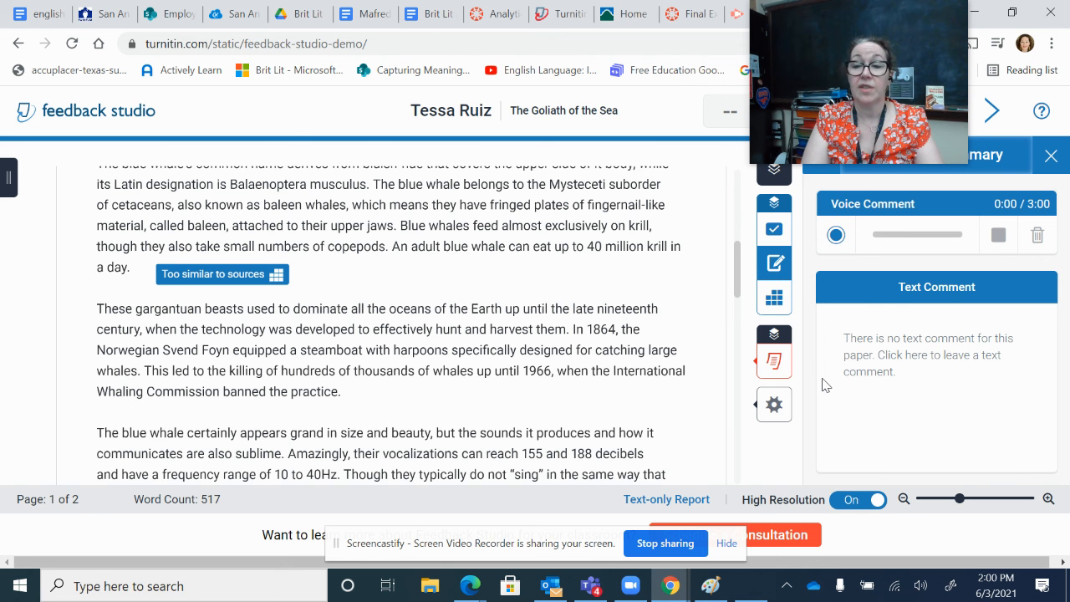
pyautogui.click(867, 338)
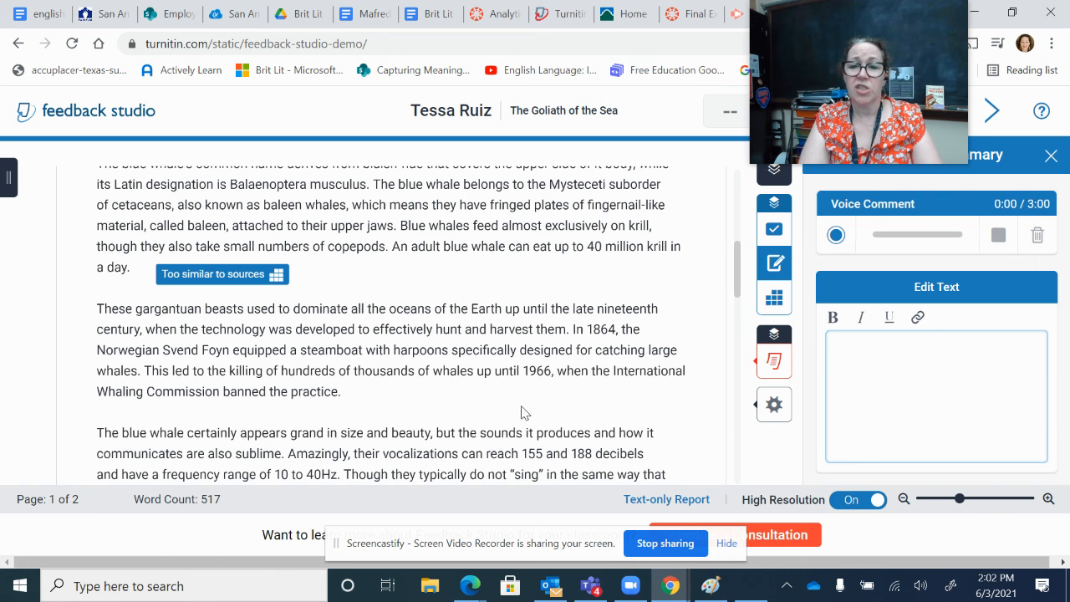
# Step: Show the paper's similarity match overview with its matched sources highlighted in the text
pyautogui.moveTo(774, 361)
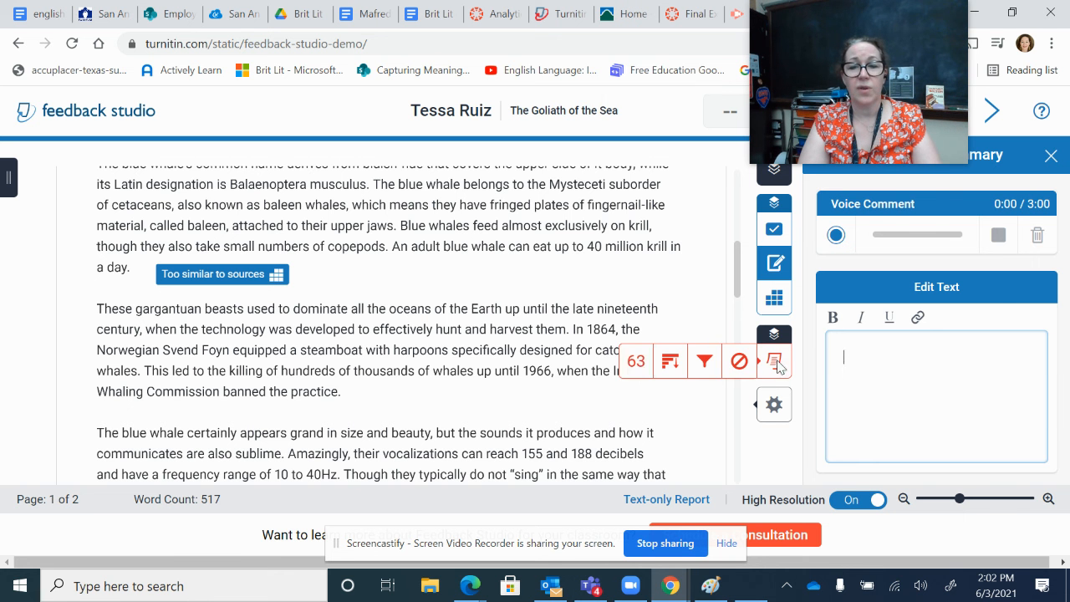
pyautogui.click(637, 363)
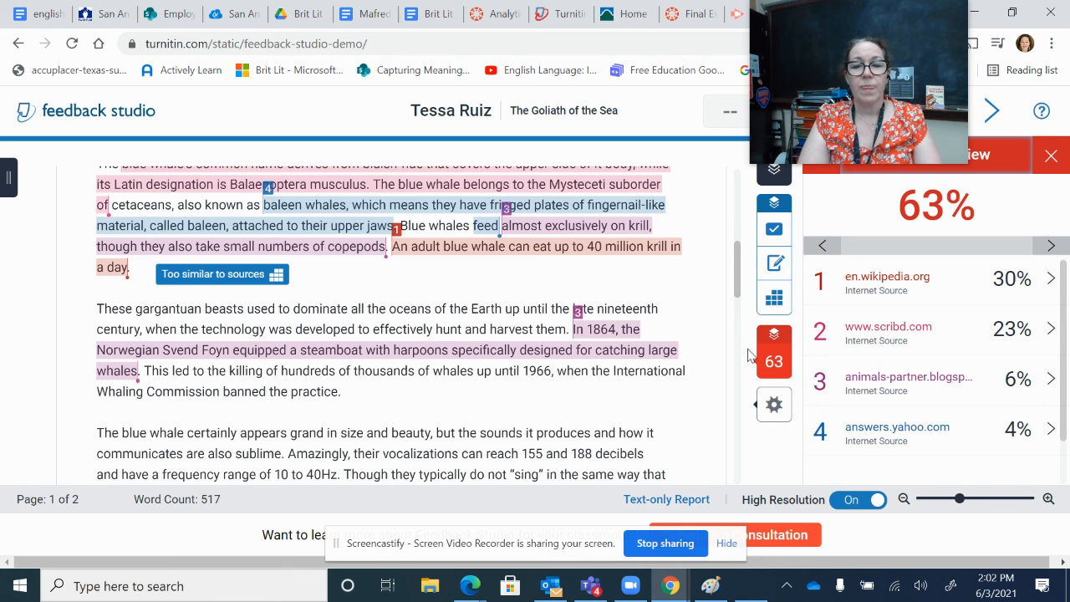